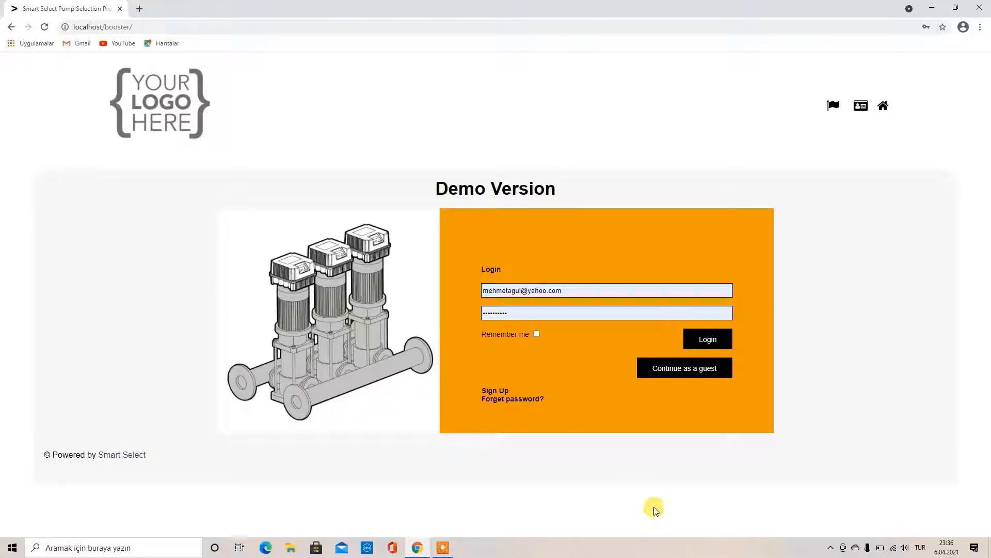
Switch the interface language to Türkçe, then back to English
left_click(833, 106)
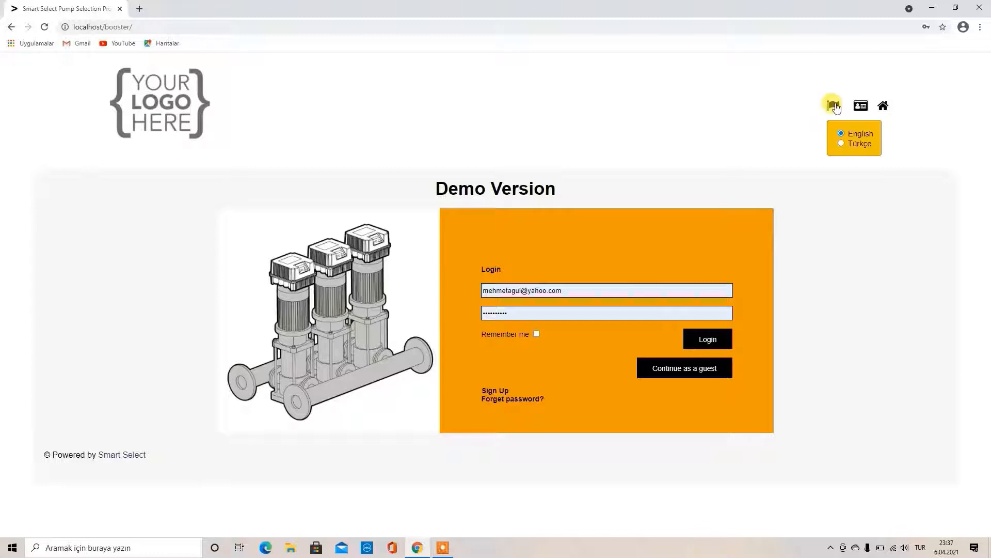
left_click(841, 144)
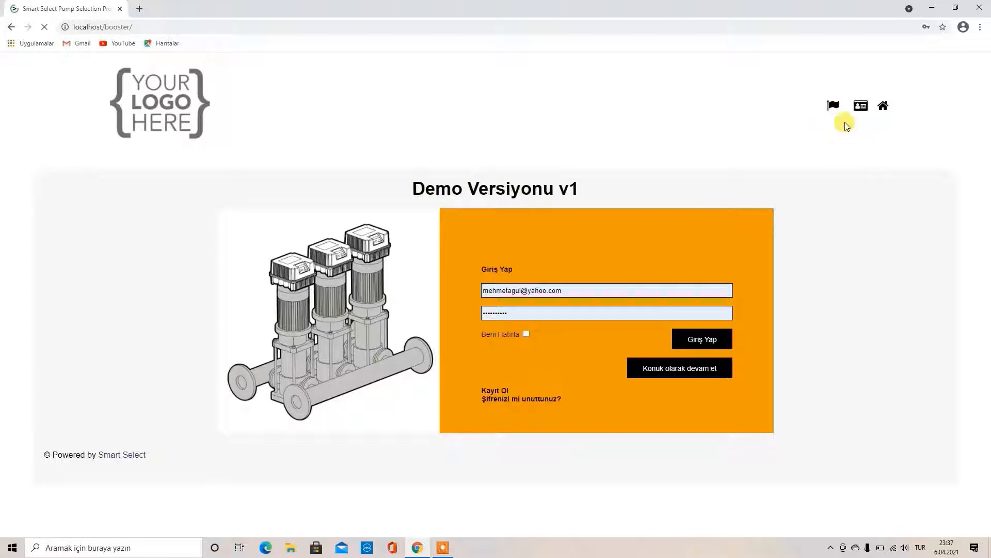
left_click(834, 109)
left_click(841, 134)
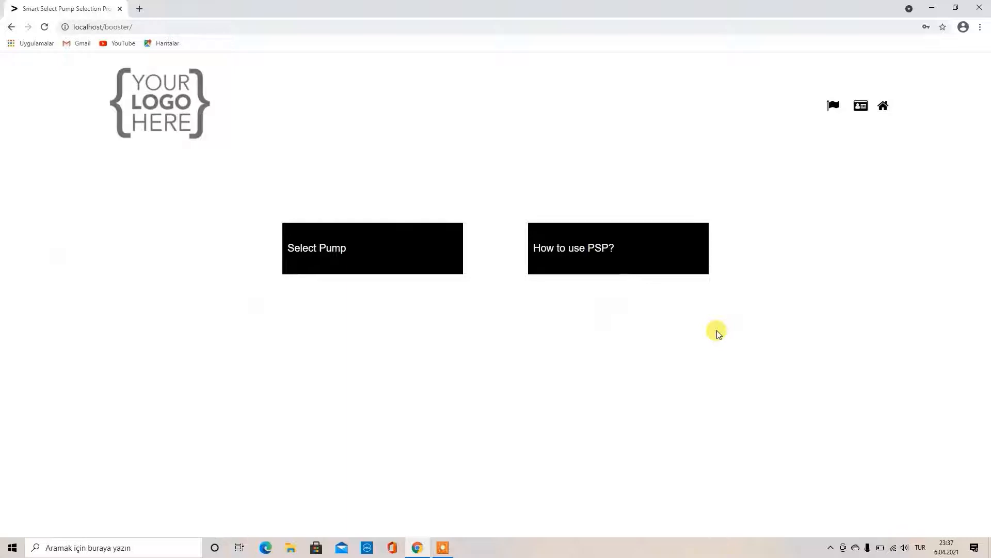
Open the Select Pump form, keep 50 Hz frequency, and preview the Advanced Options
left_click(355, 249)
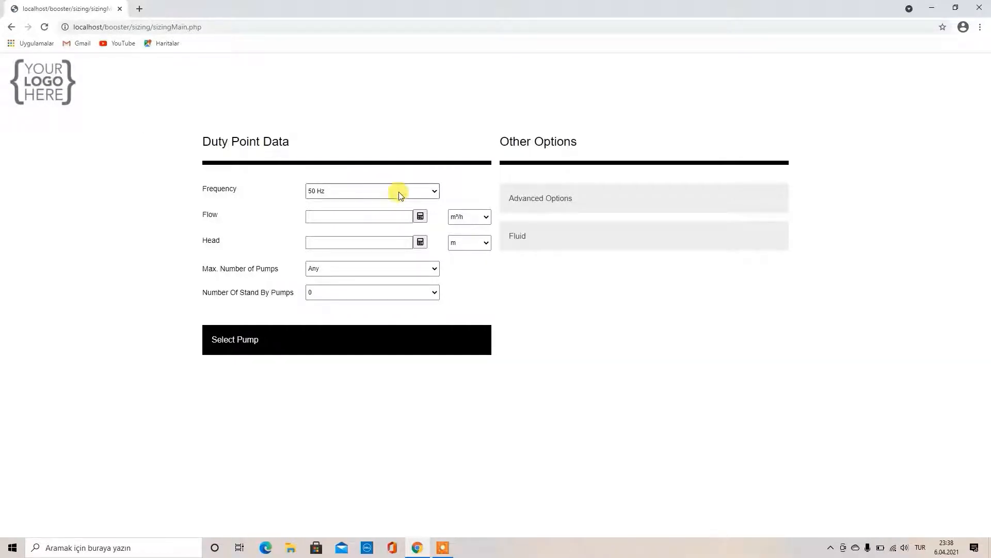
left_click(398, 191)
left_click(399, 194)
left_click(526, 206)
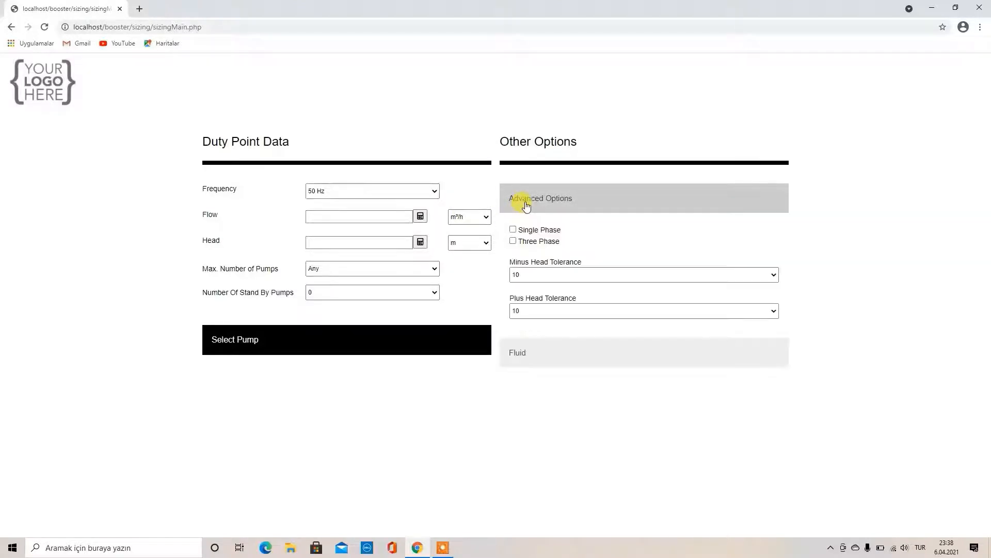
left_click(526, 206)
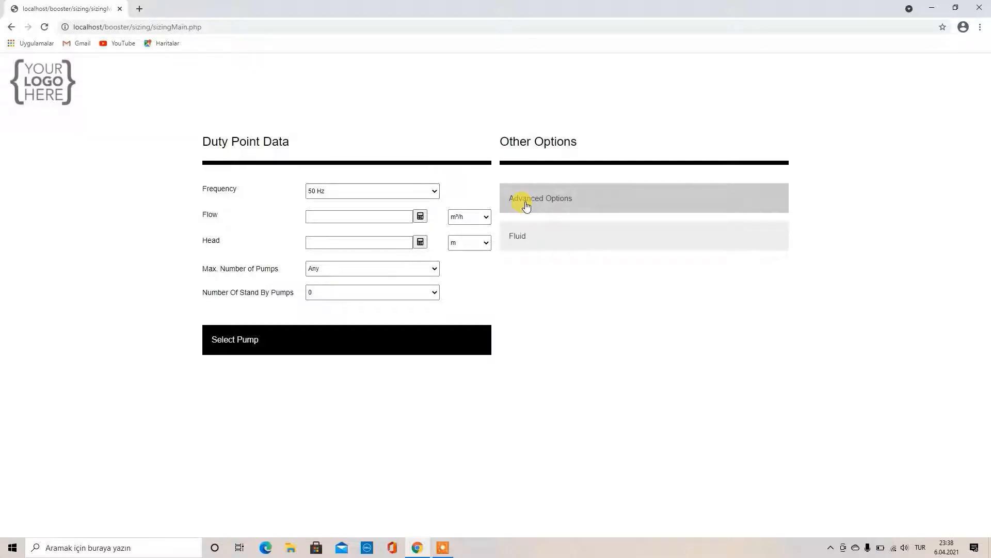
Review the flow and head unit choices, keeping m³/h, and bring up the flow calculator
left_click(471, 216)
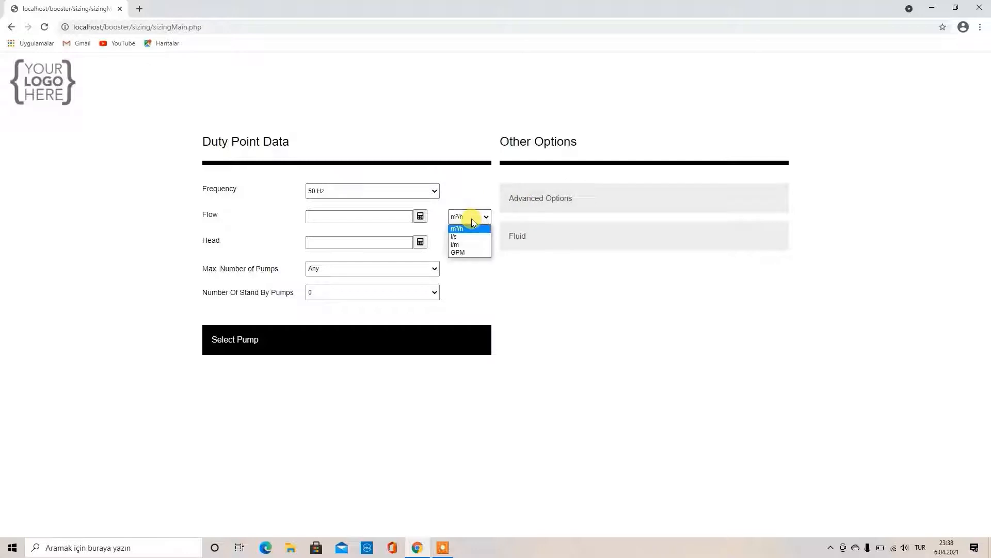
left_click(471, 217)
left_click(476, 246)
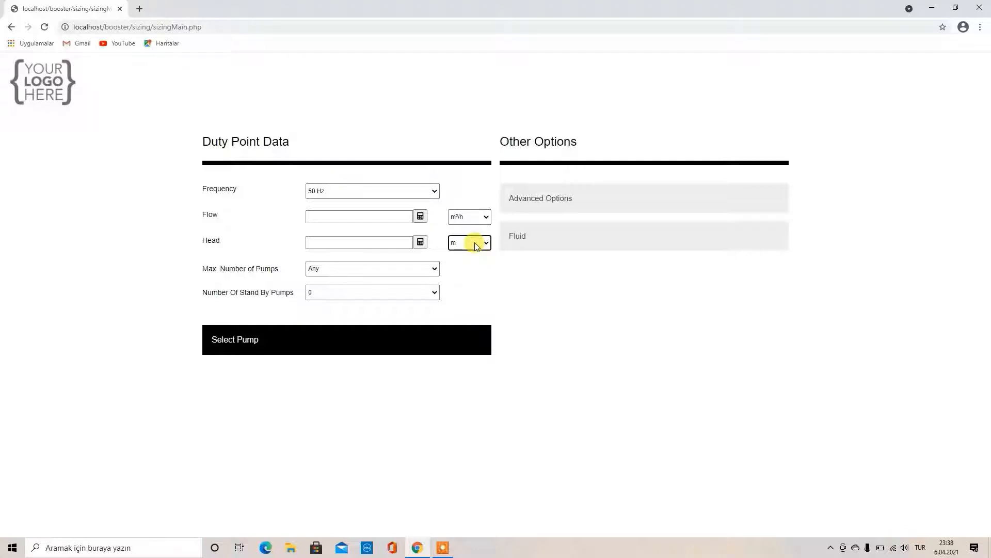
left_click(421, 218)
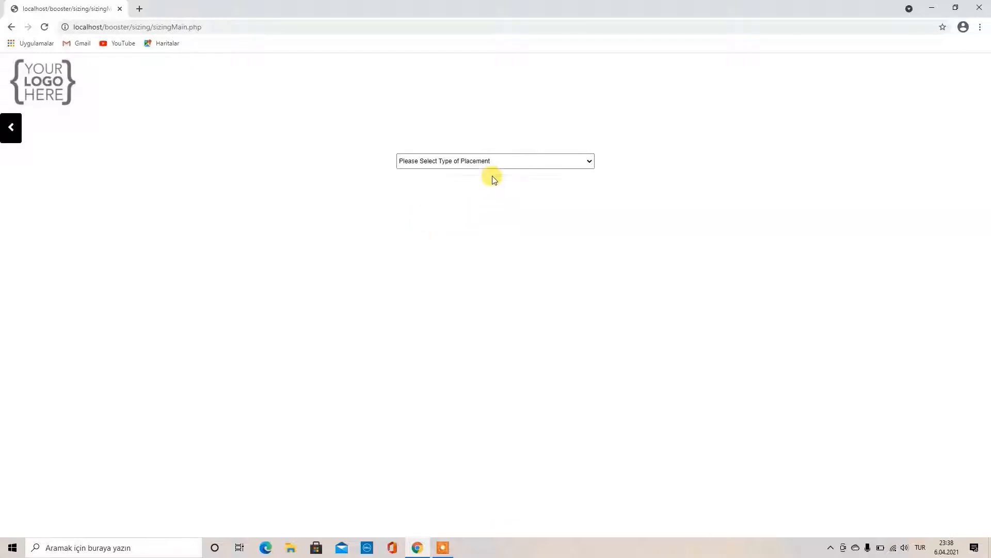
Calculate flow for a Tenement with Shower placement with 21 flats and 5 persons per flat
left_click(488, 162)
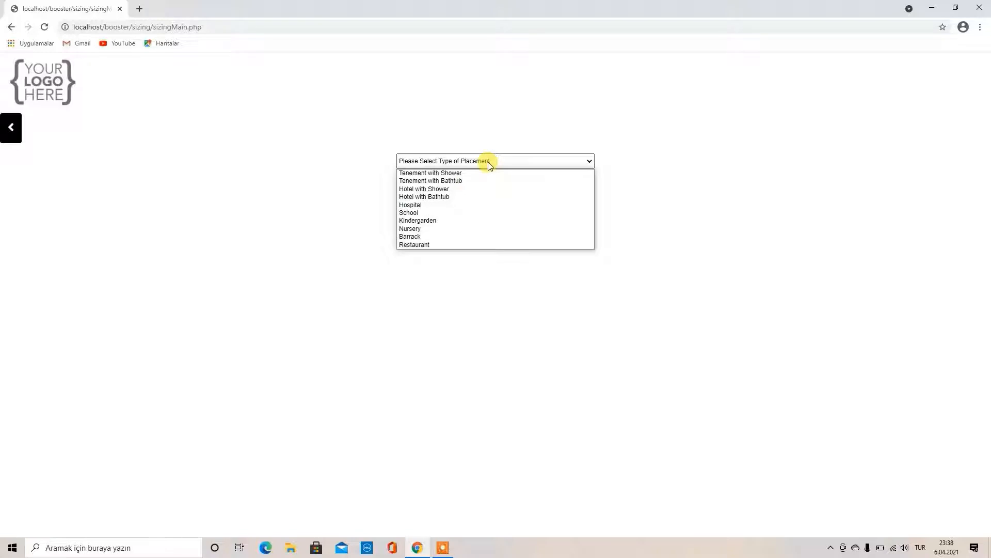
left_click(486, 174)
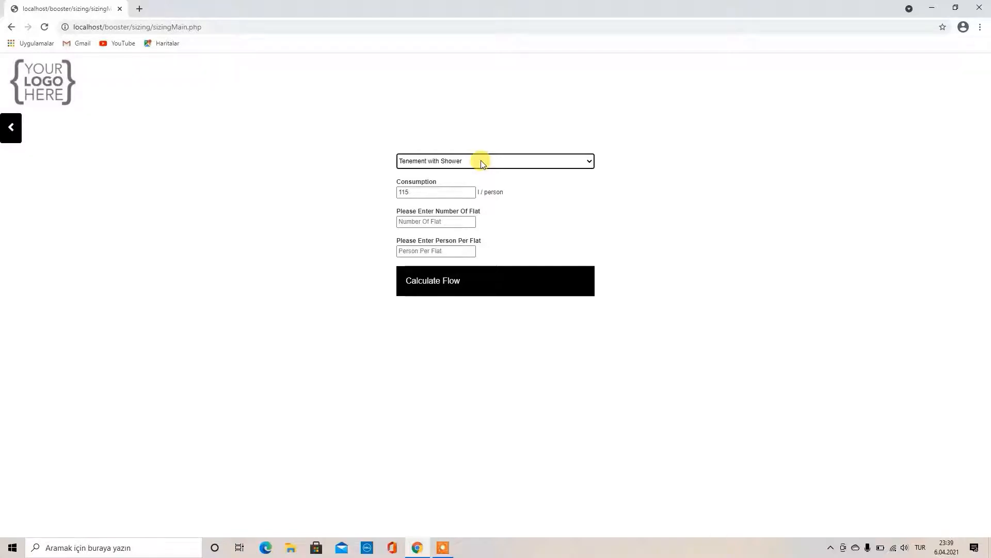
left_click(480, 162)
left_click(477, 205)
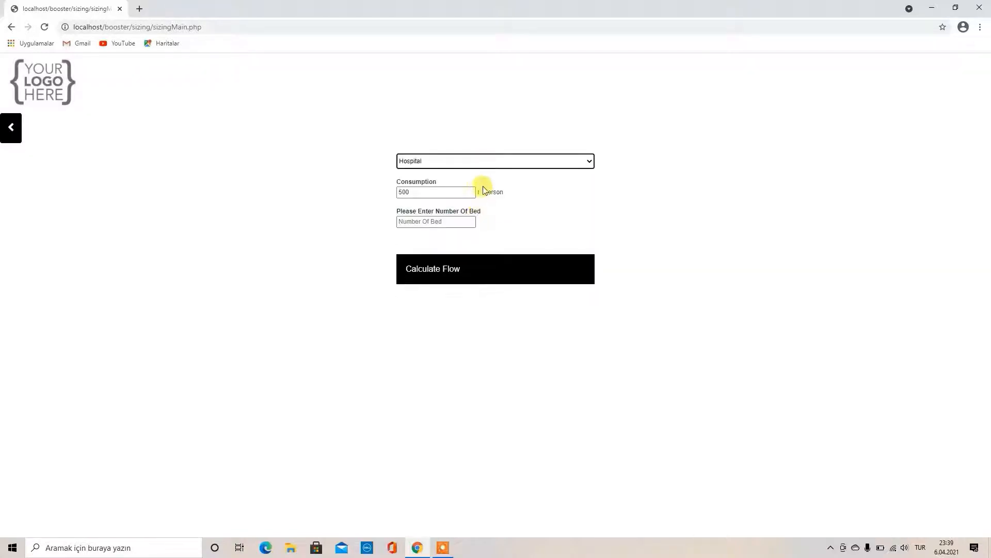
left_click(483, 162)
left_click(481, 172)
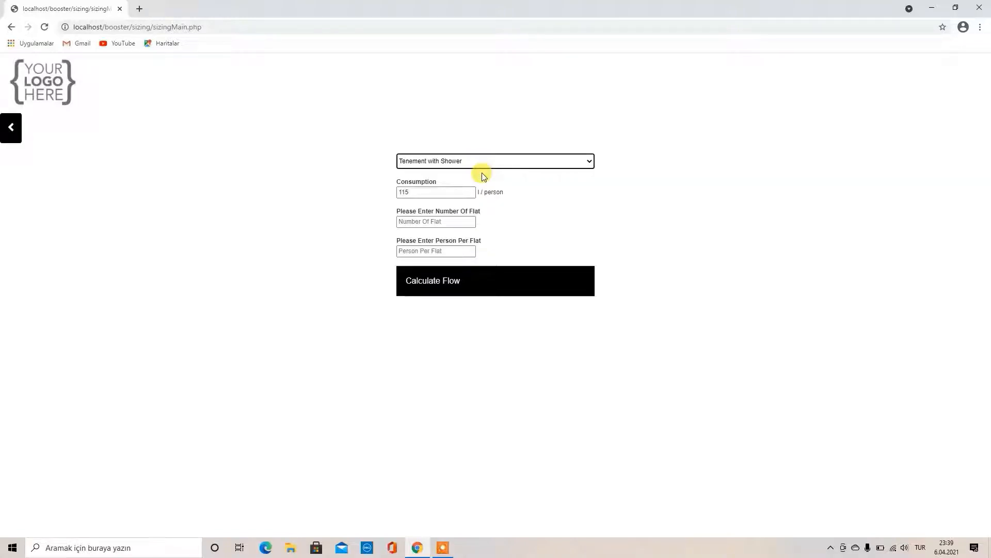
left_click(436, 221)
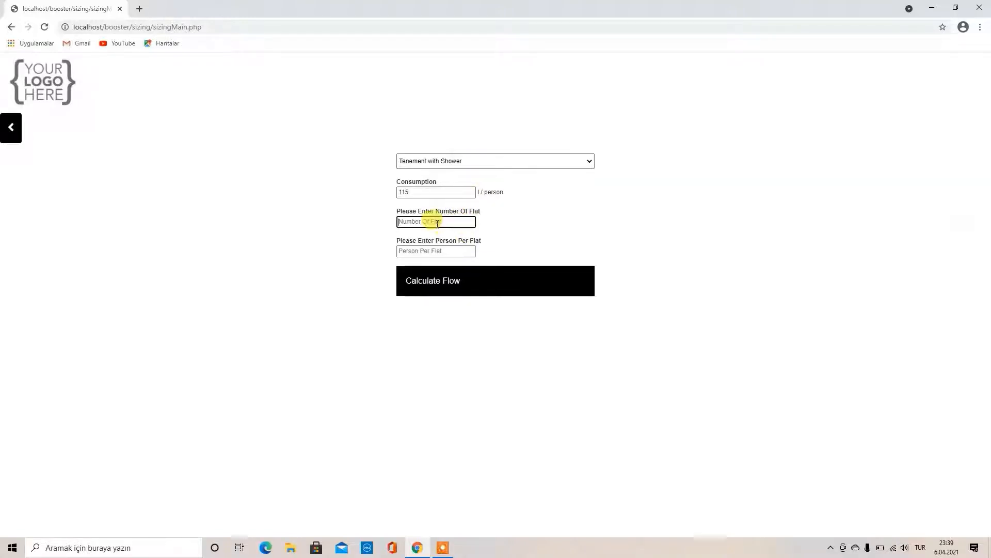
left_click(413, 241)
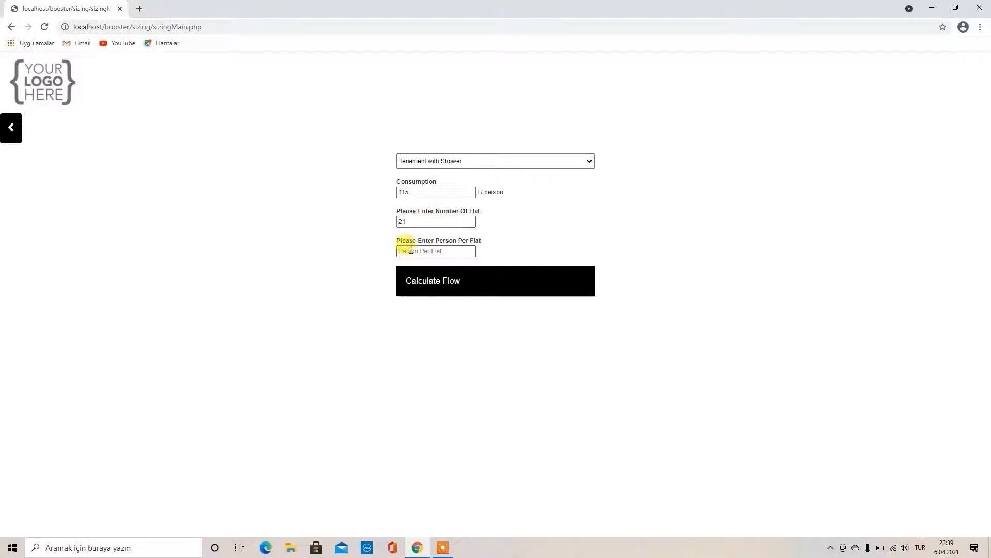
left_click(412, 250)
left_click(405, 271)
left_click(485, 280)
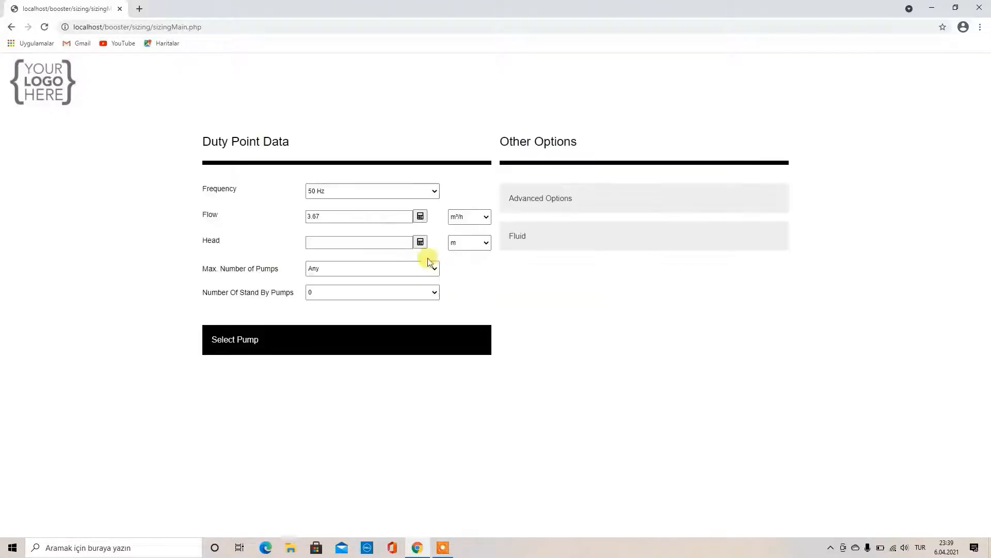
Recalculate the flow in l/s, then switch back to m³/h and recalculate to 3.67 m³/h
left_click(471, 222)
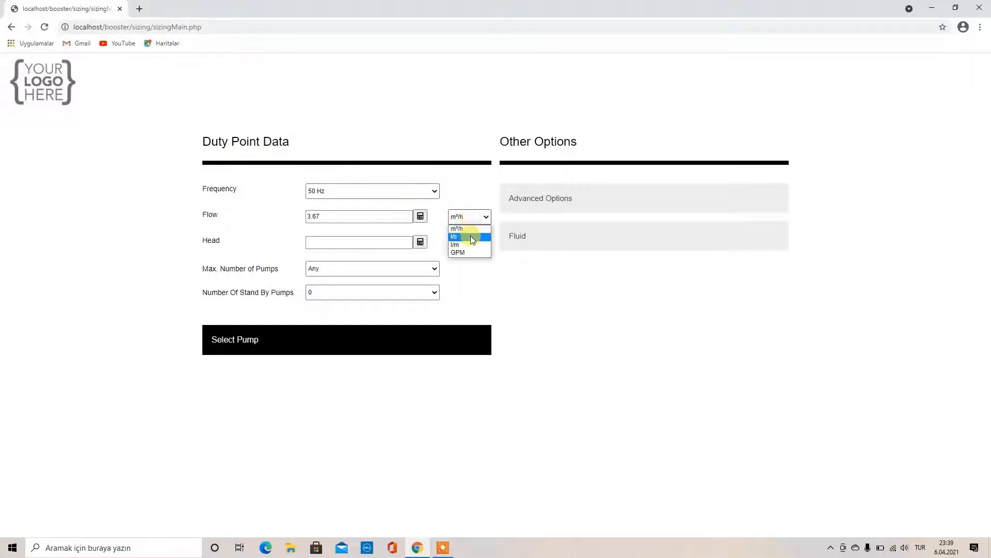
left_click(471, 237)
left_click(421, 216)
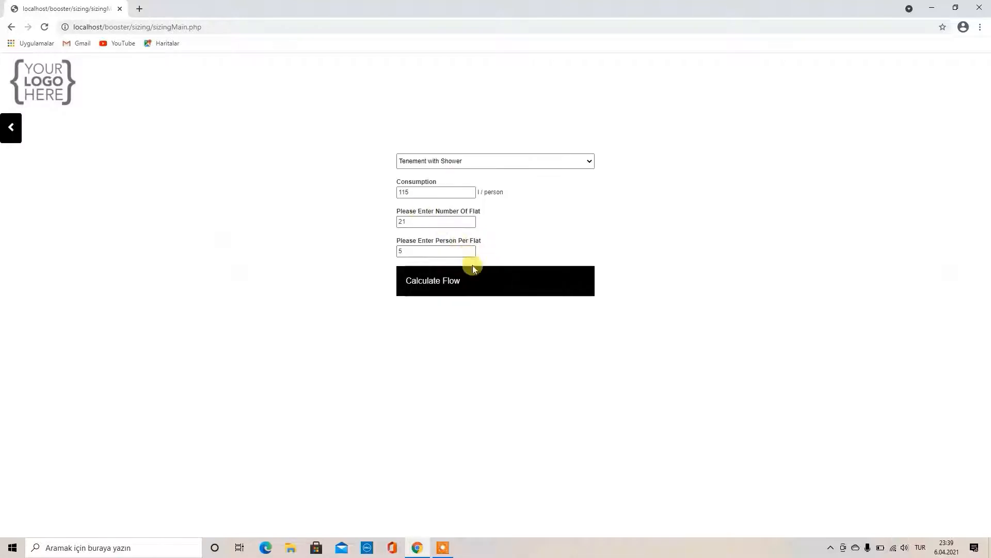
left_click(477, 282)
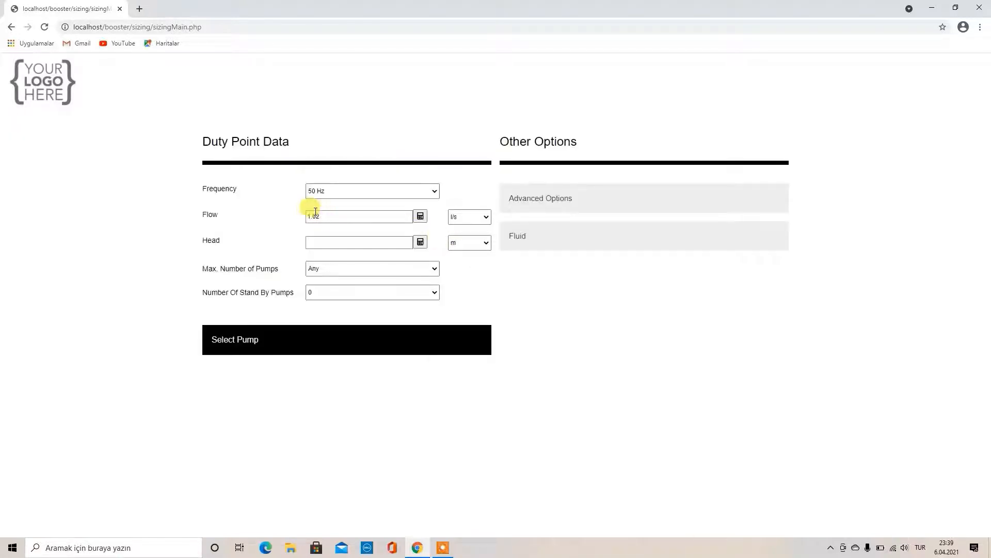
left_click(462, 218)
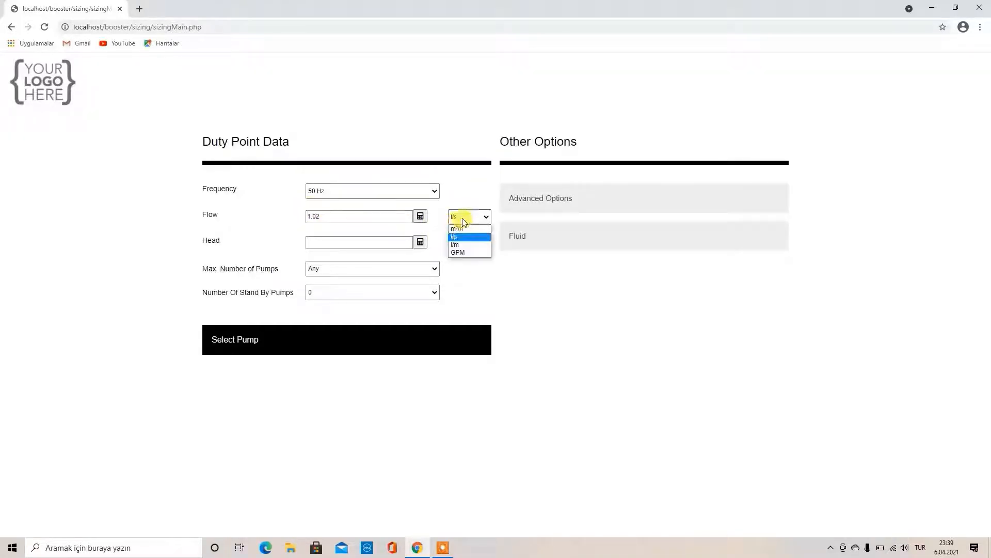
left_click(463, 229)
left_click(424, 220)
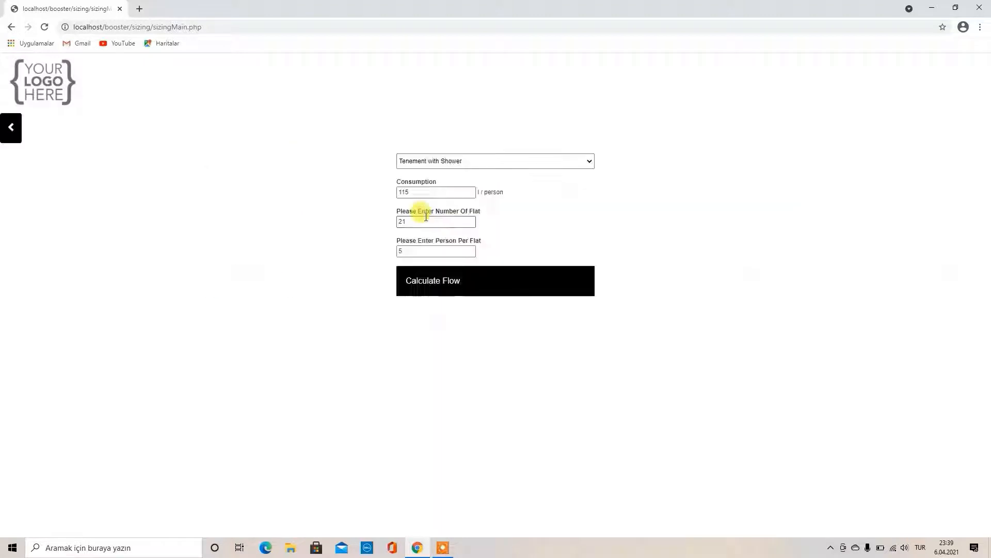
left_click(438, 274)
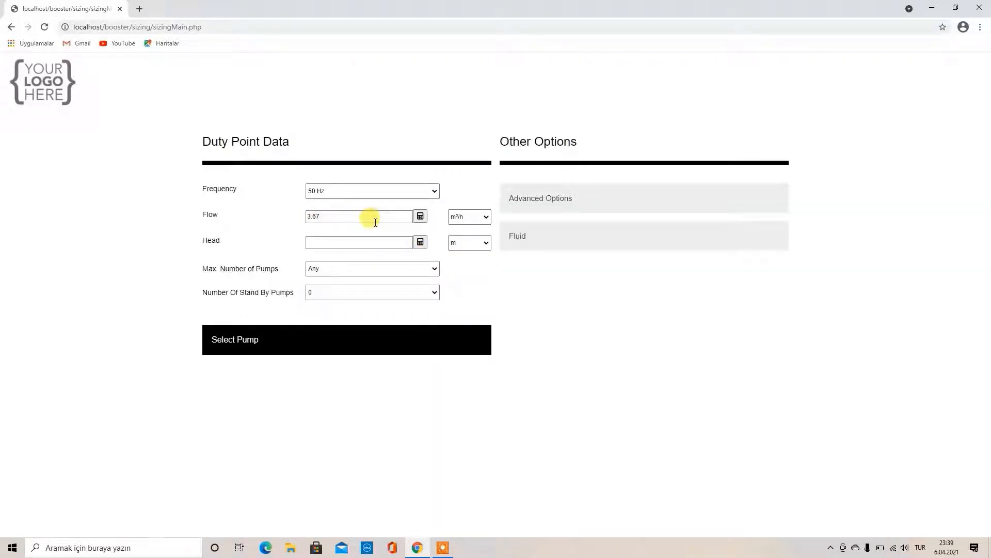
left_click(421, 242)
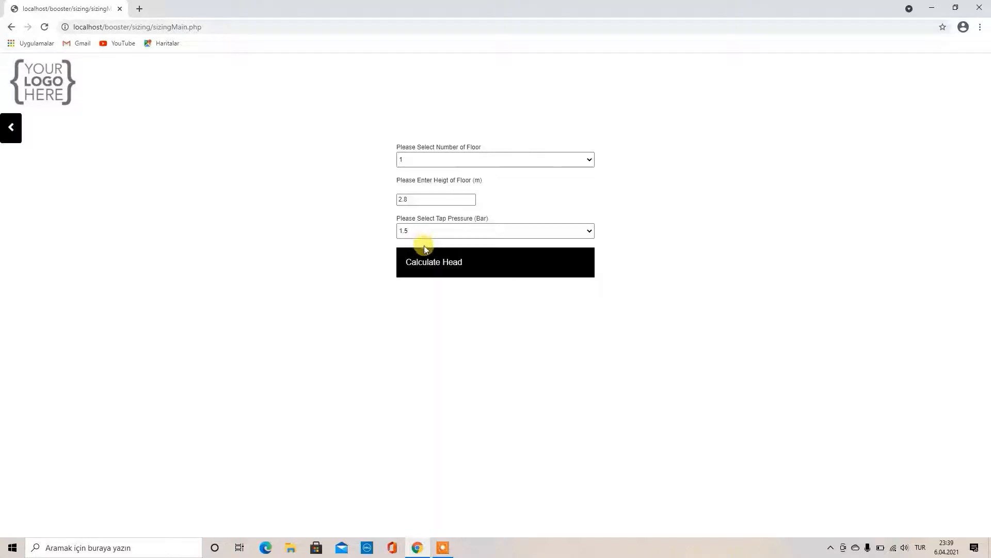
Calculate Head as 116.23 m from 29 floors, 2.9 m floor height and 1.5 bar tap pressure
left_click(418, 160)
scroll(426, 269, "down", 2)
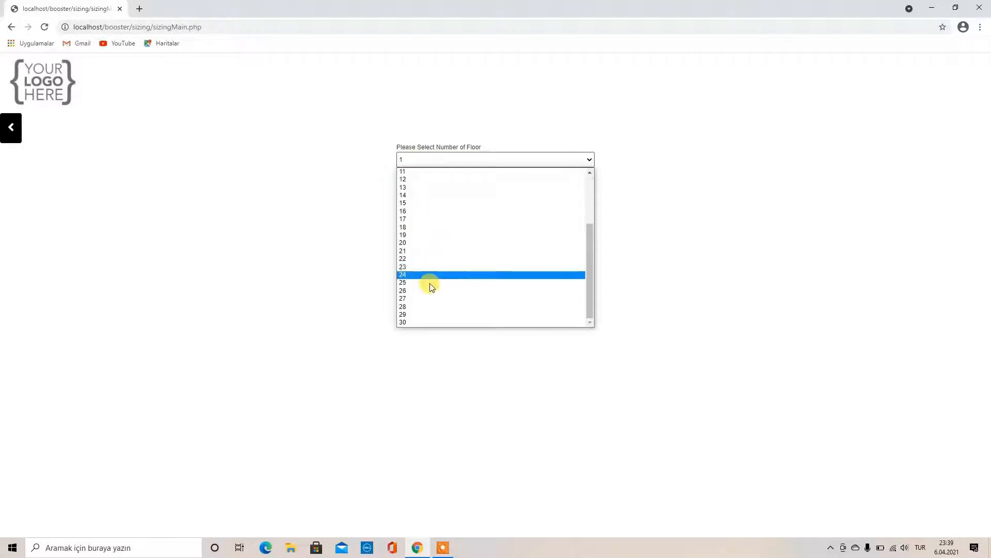
left_click(432, 314)
left_click(414, 199)
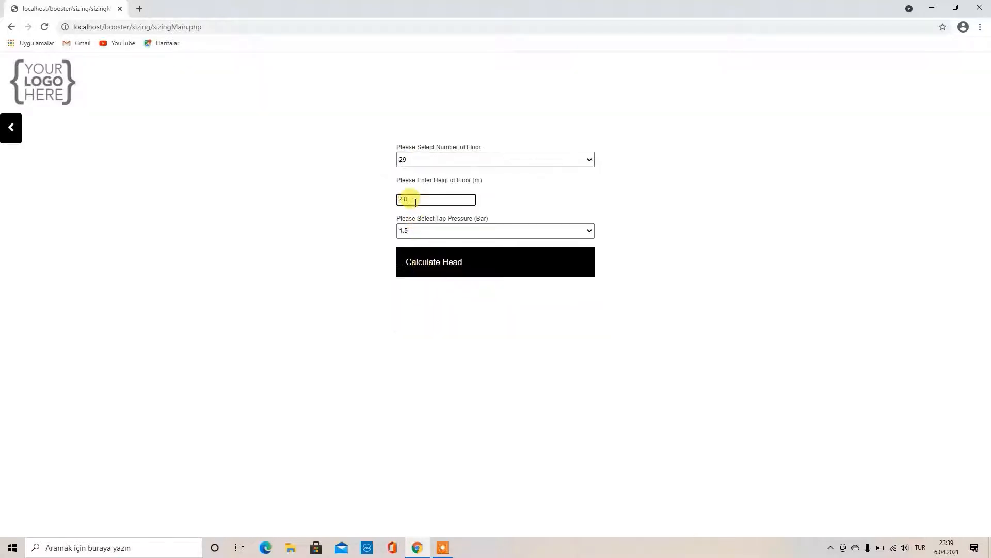
type("2.9")
left_click(438, 230)
left_click(433, 244)
left_click(425, 232)
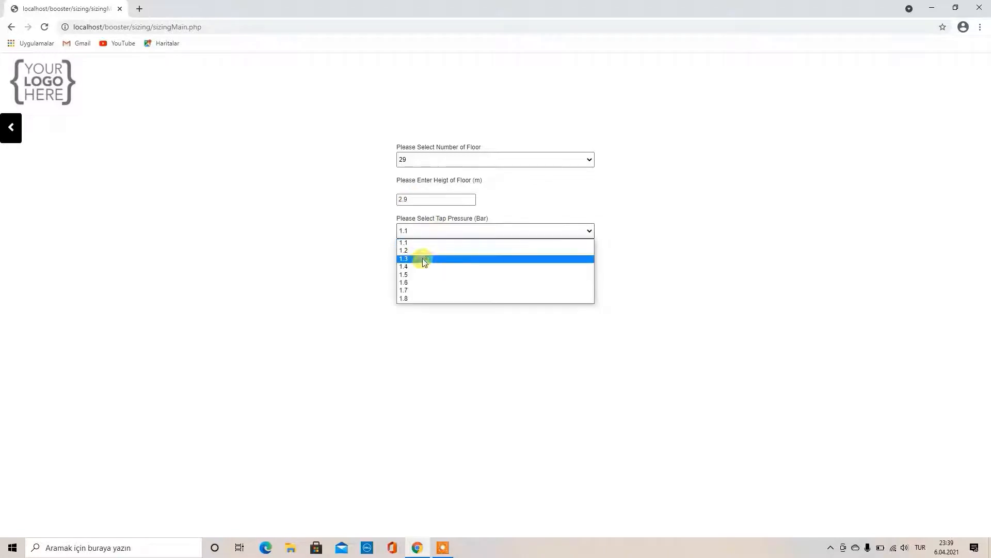
left_click(423, 275)
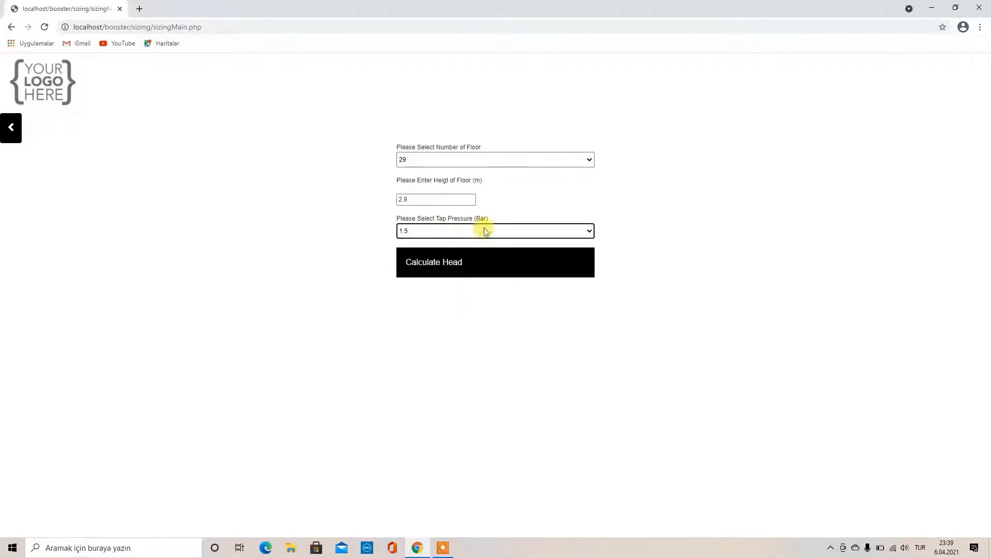
left_click(469, 268)
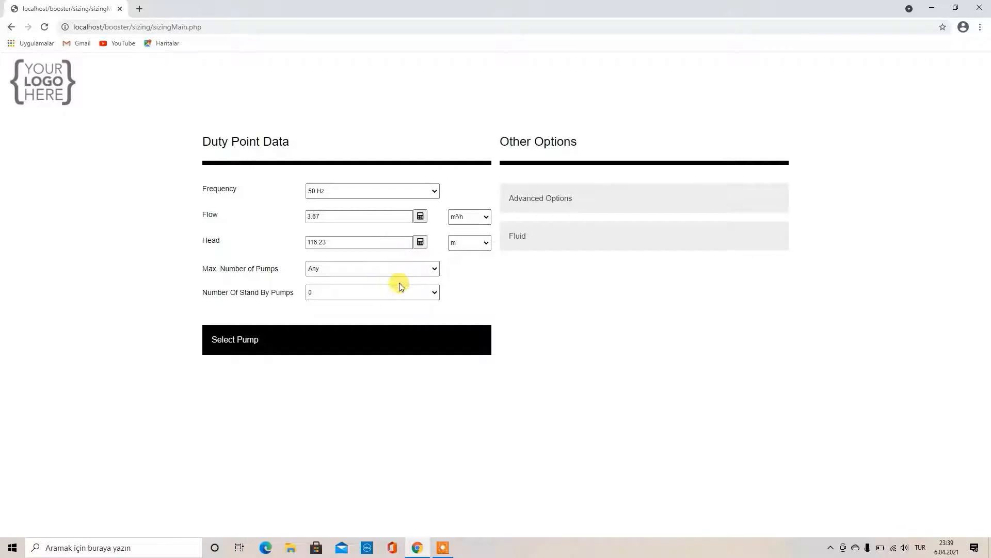
Set Max. Number of Pumps to 1 with 0 stand-by pumps and run the selection
left_click(394, 269)
left_click(394, 268)
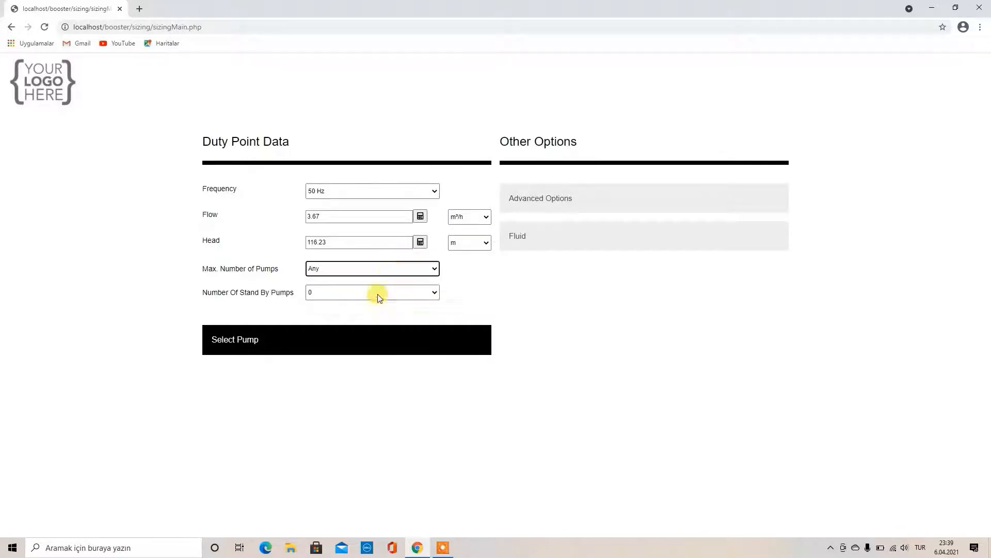
left_click(374, 295)
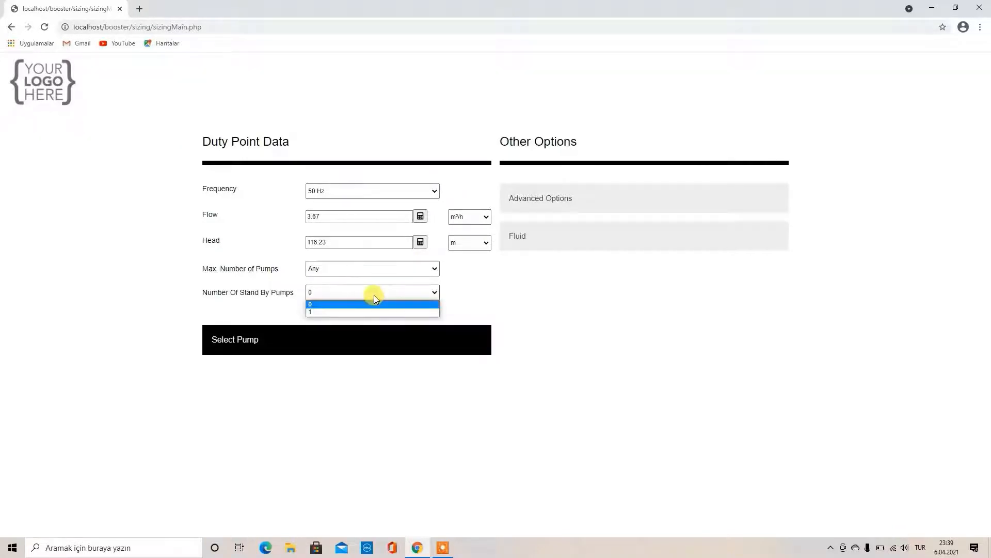
left_click(374, 295)
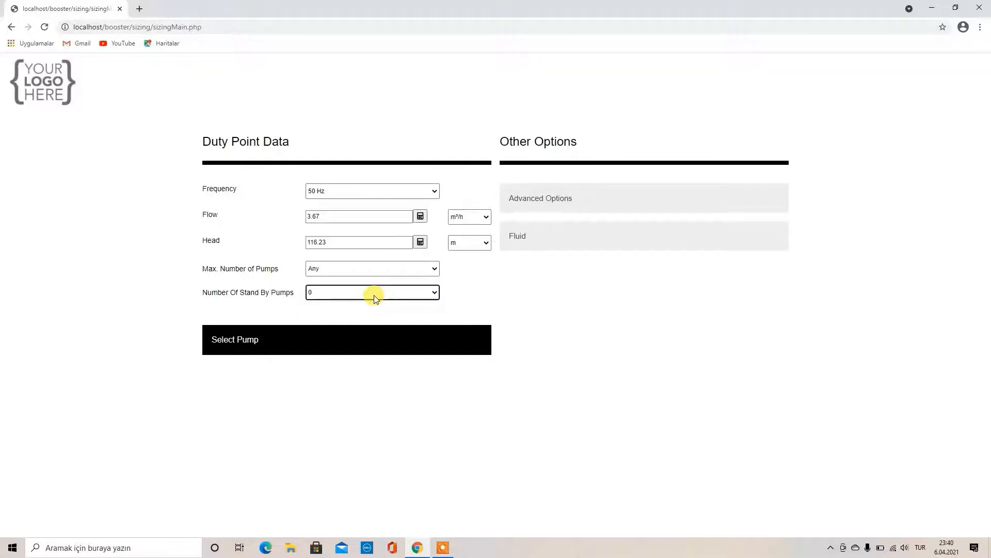
left_click(527, 199)
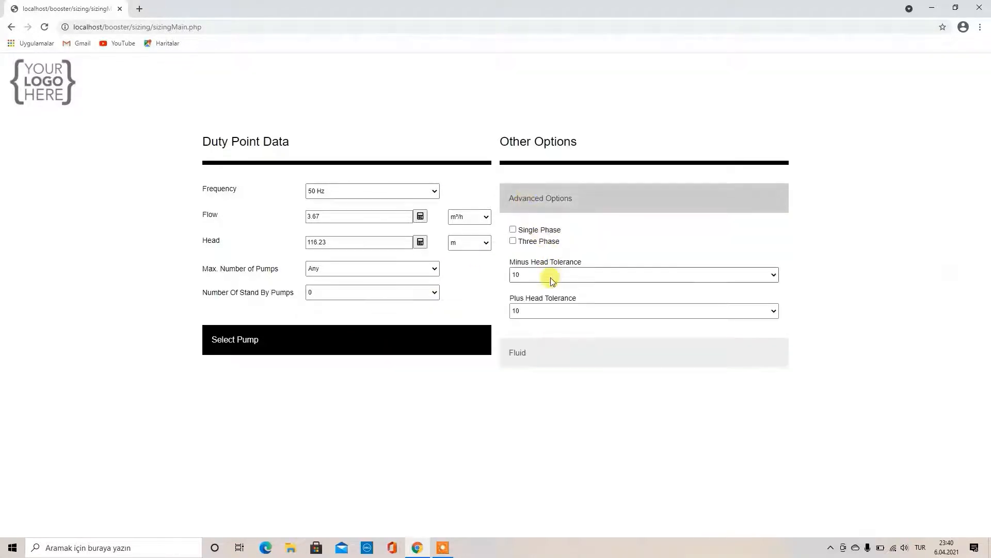
left_click(534, 206)
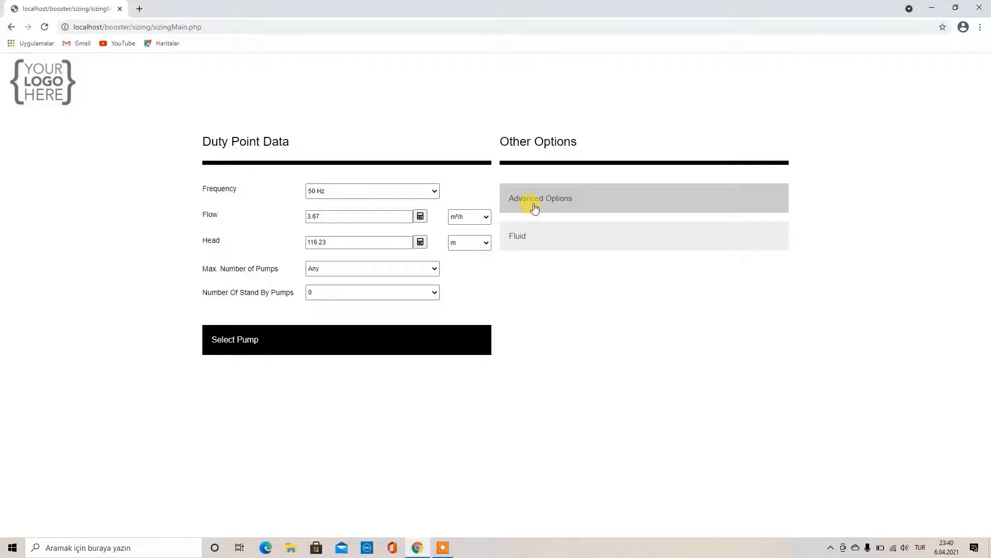
left_click(313, 269)
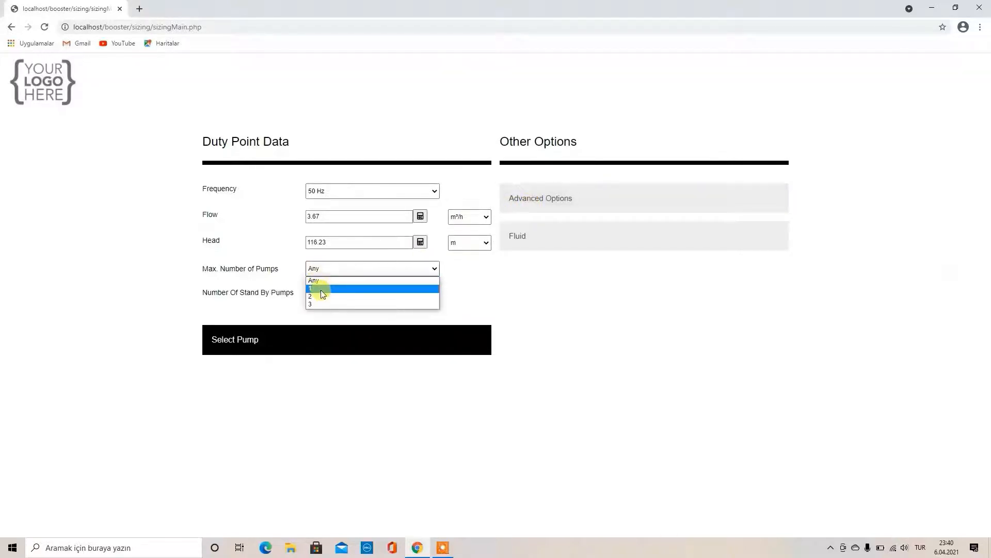
left_click(320, 289)
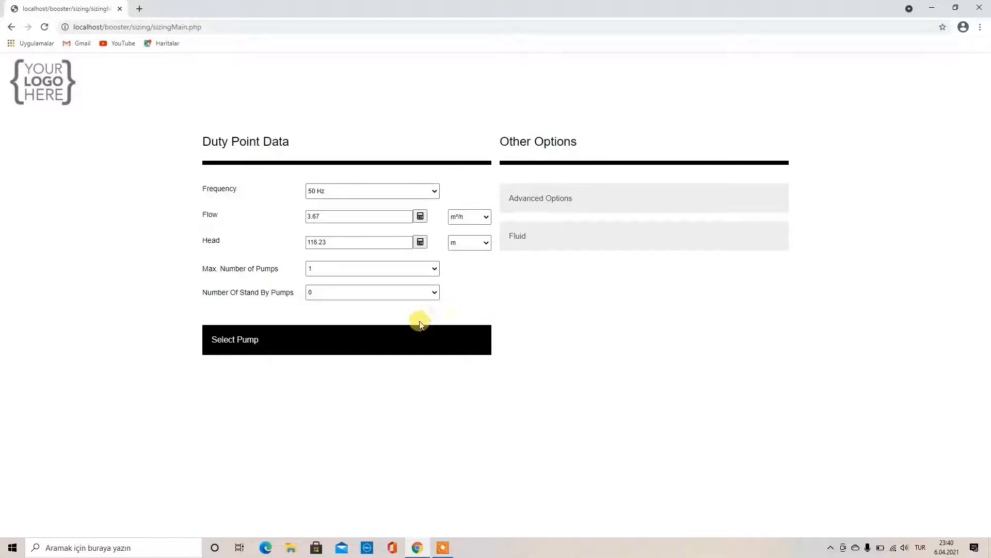
left_click(406, 339)
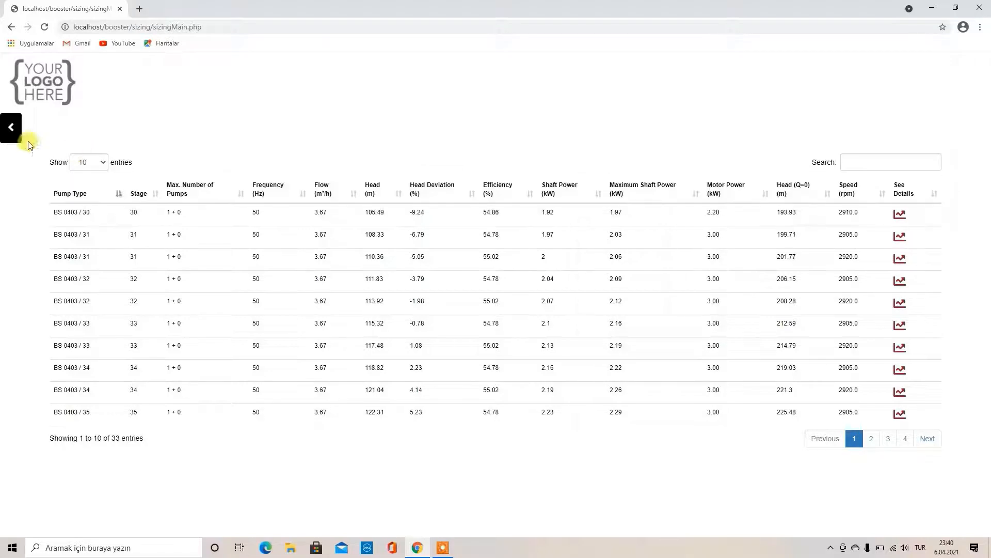
Rerun the selection with 1 stand-by pump and open the BS 0403 / 30 details
left_click(11, 127)
left_click(327, 293)
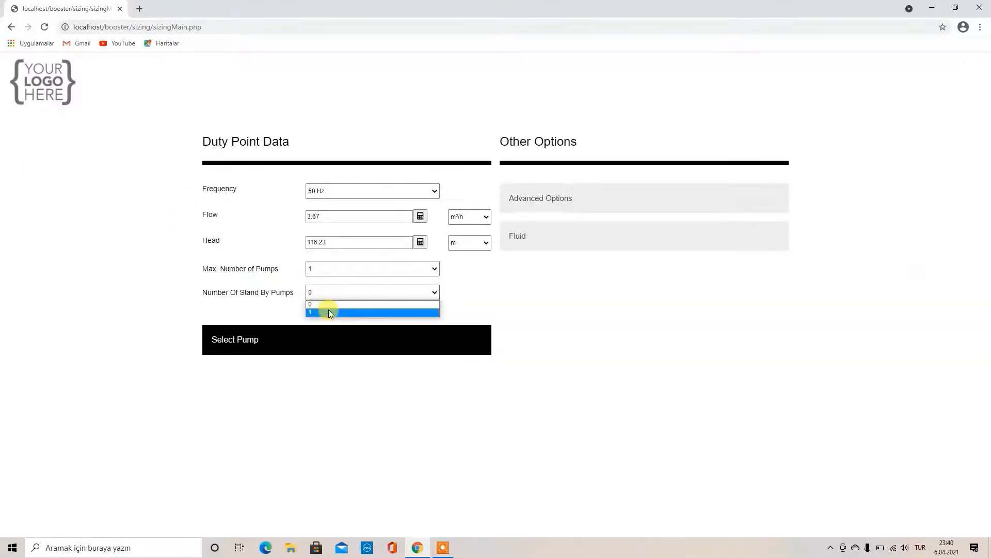
left_click(329, 310)
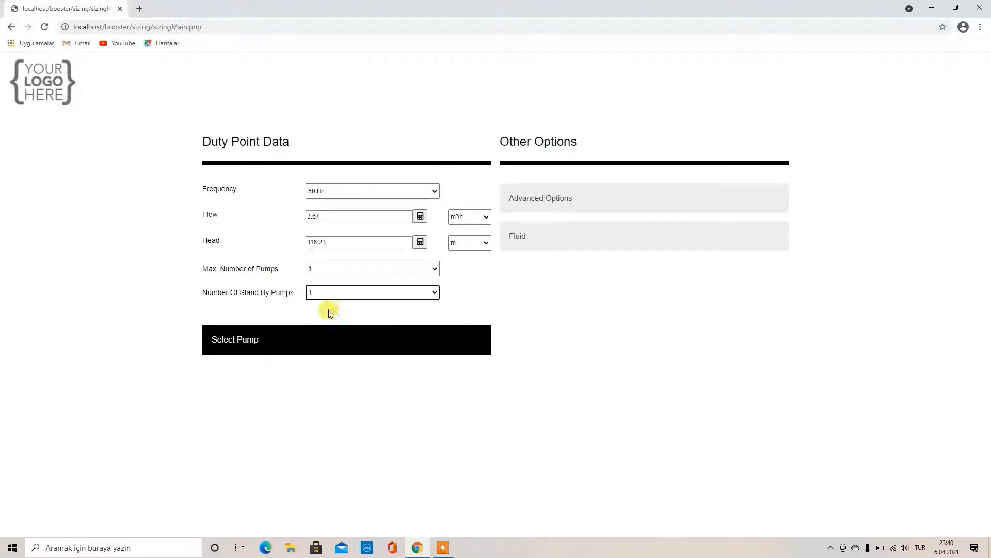
left_click(330, 338)
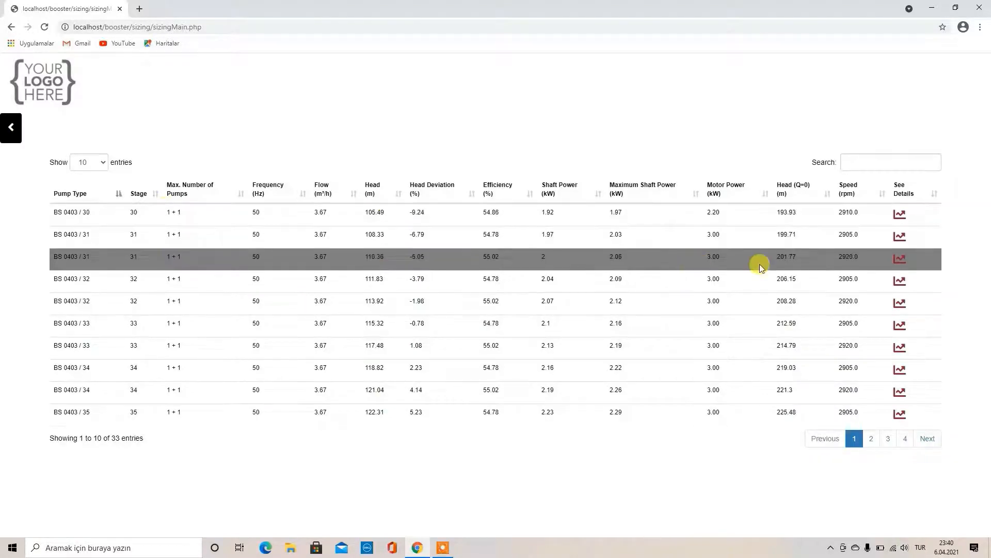
left_click(898, 214)
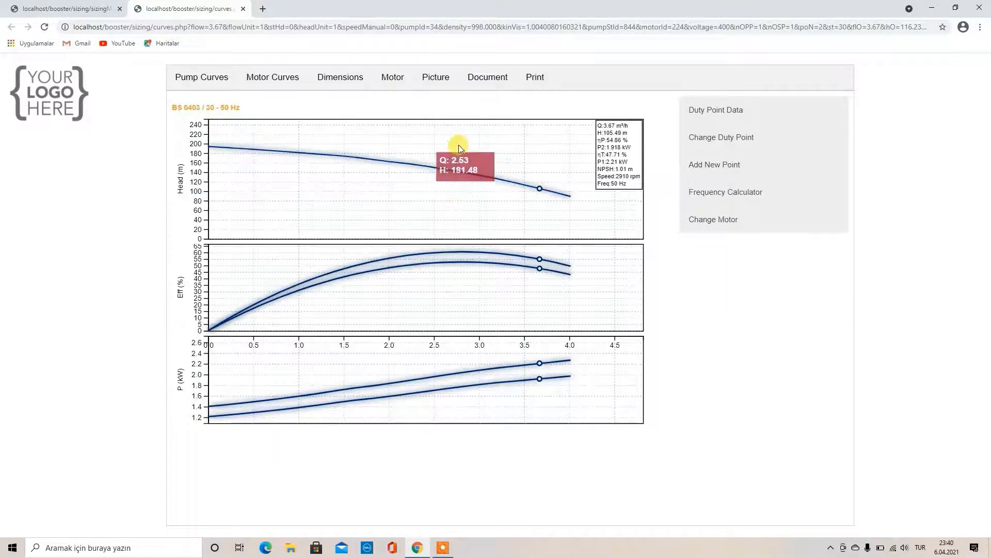
View the BS 0403 / 30 dimensions, close the details, and expand Fluid showing Water at 20.00 °C
left_click(341, 79)
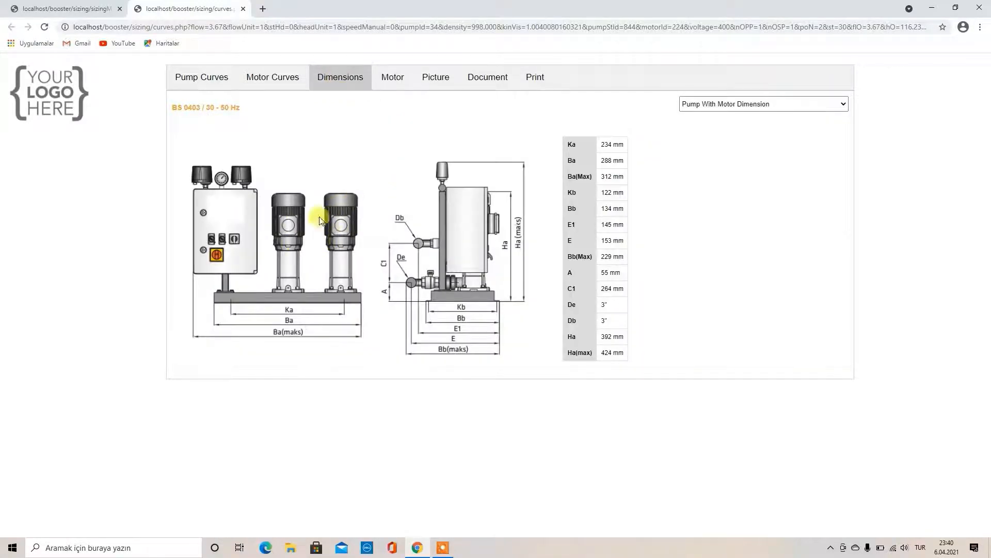
left_click(243, 9)
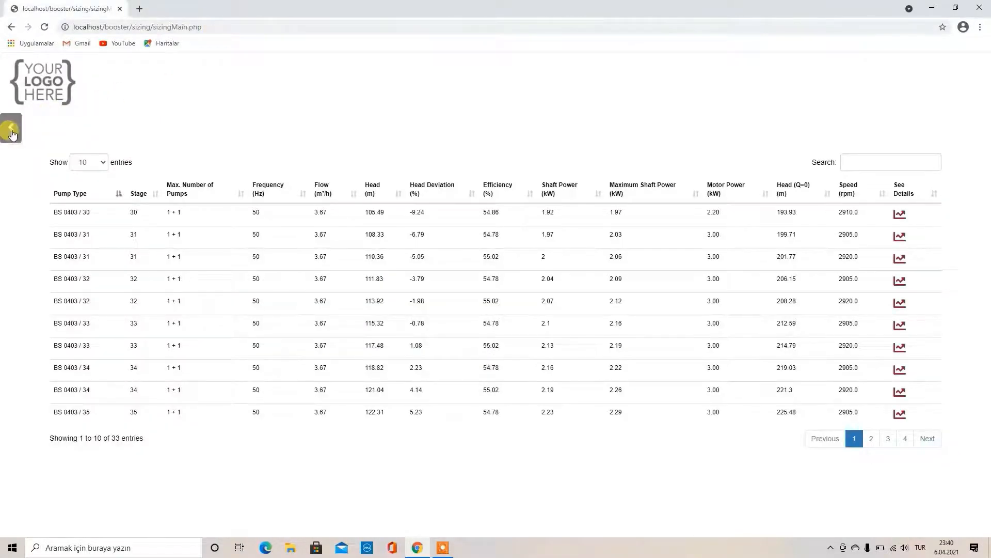
left_click(11, 132)
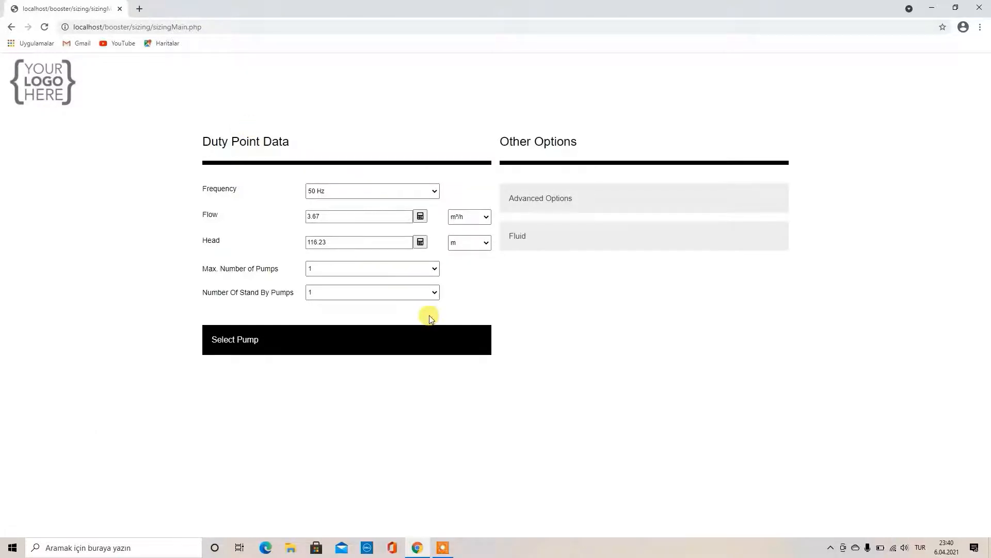
left_click(537, 204)
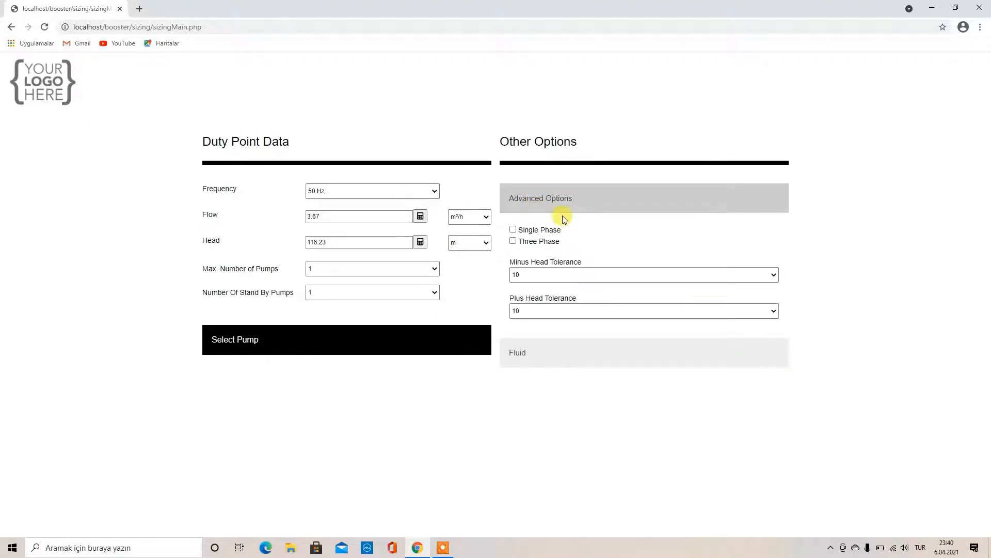
left_click(554, 204)
left_click(560, 233)
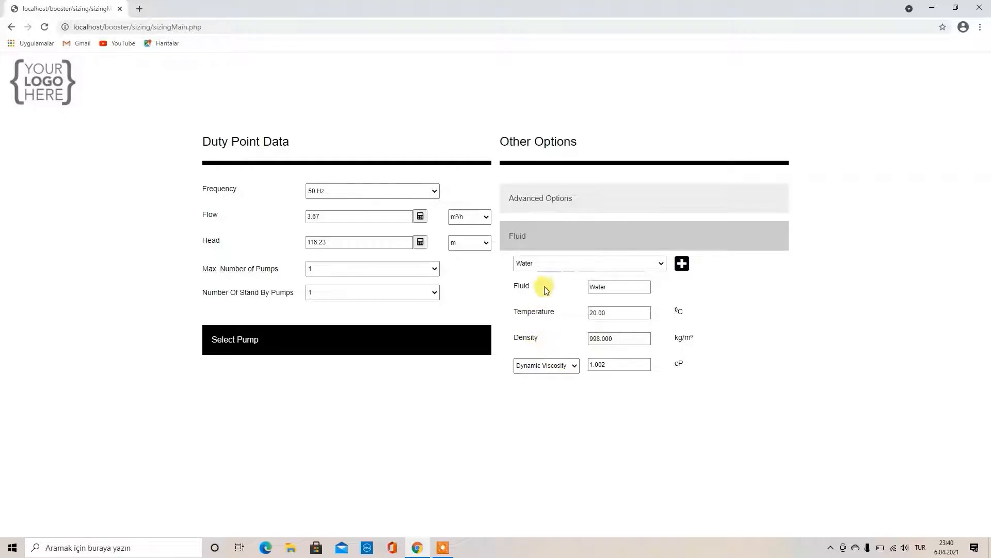
Try Single Phase pumps, find no matches, then switch the requirement to Three Phase
left_click(542, 243)
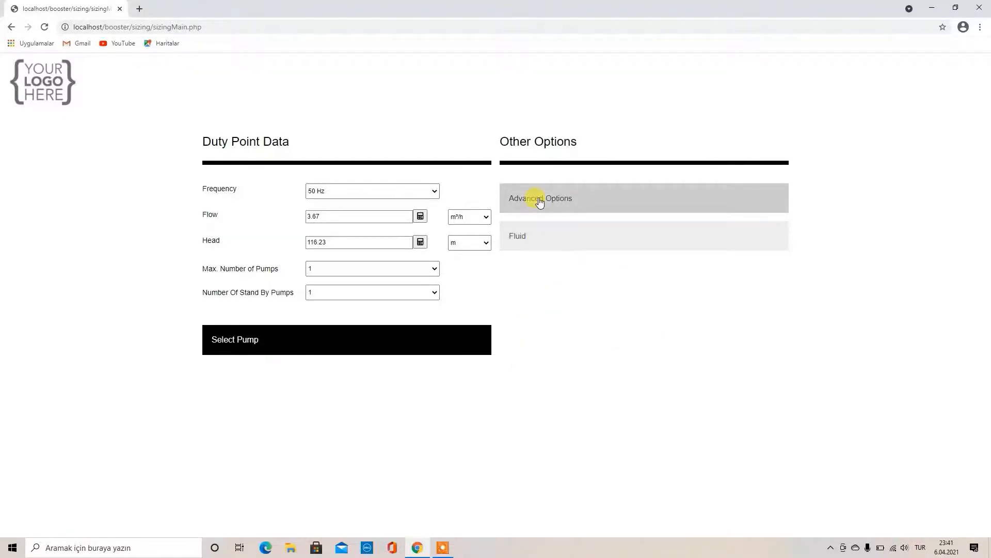
left_click(540, 201)
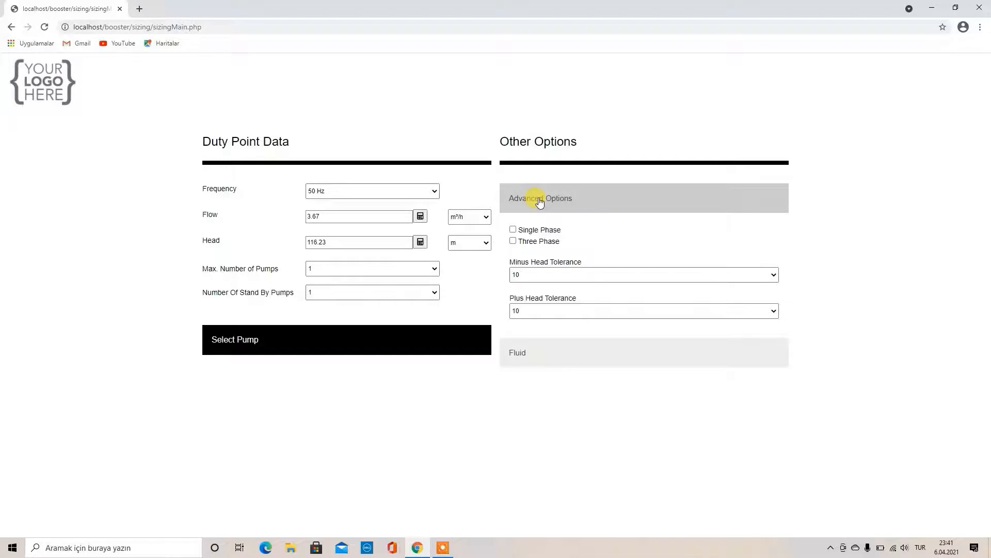
left_click(513, 230)
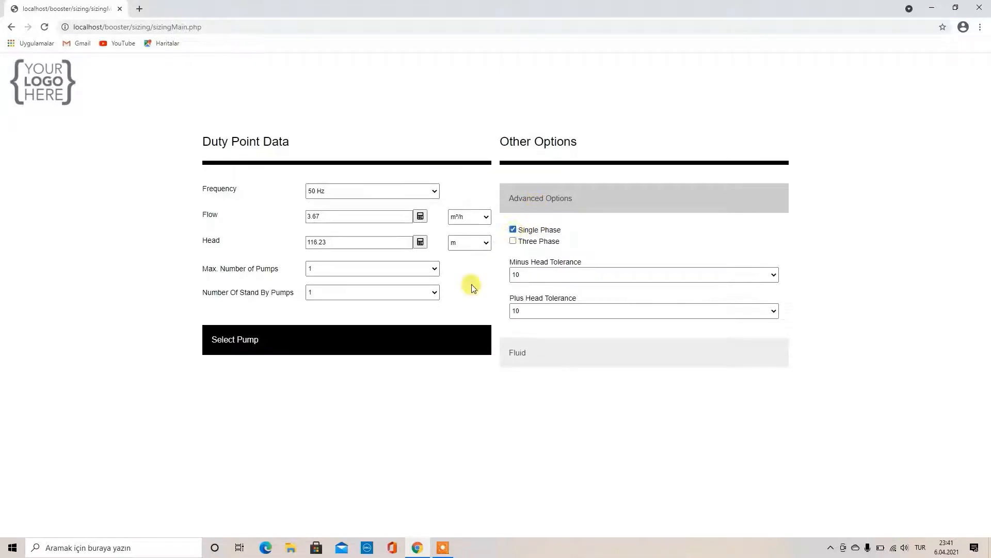
left_click(436, 346)
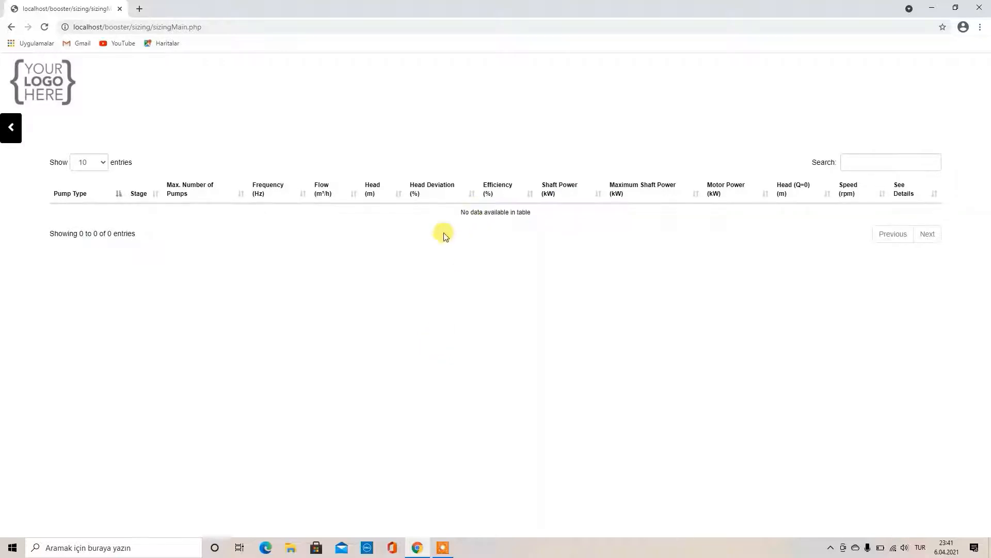
left_click(13, 128)
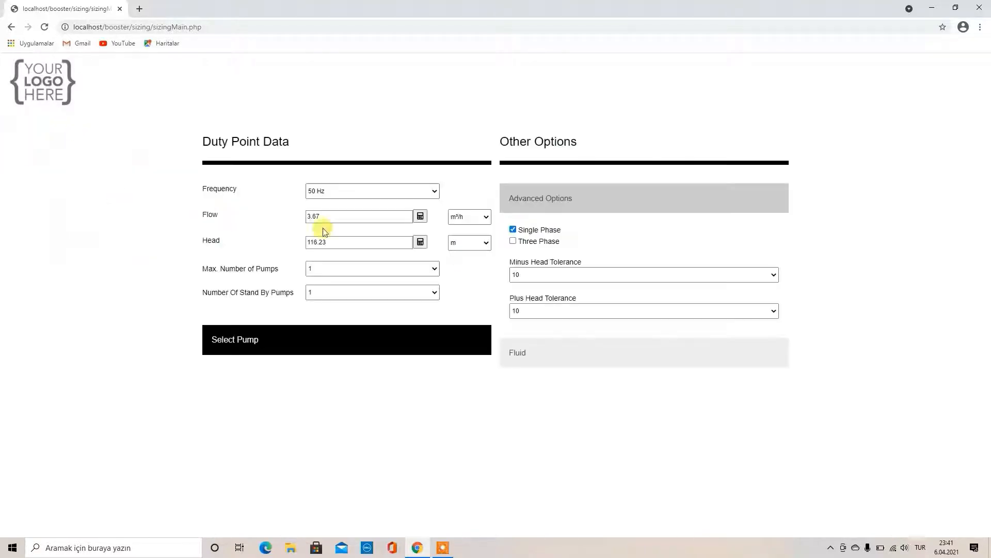
left_click(513, 241)
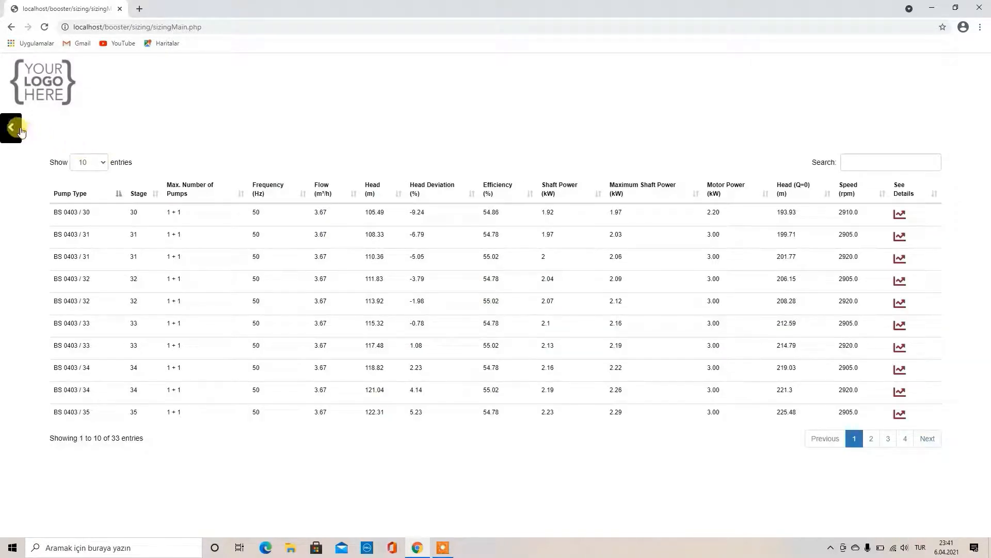
left_click(21, 132)
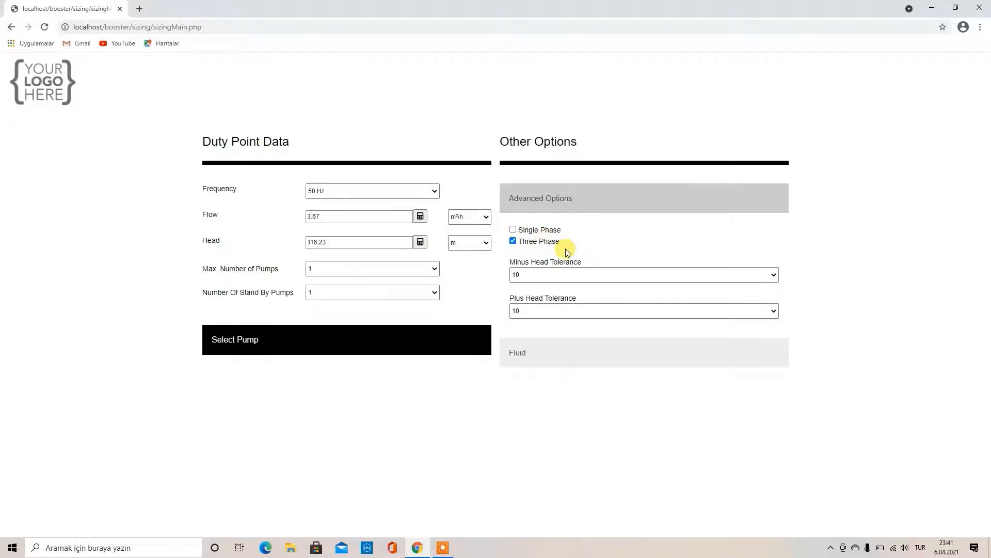
Set the head tolerance to minus 0 and plus 5
left_click(537, 277)
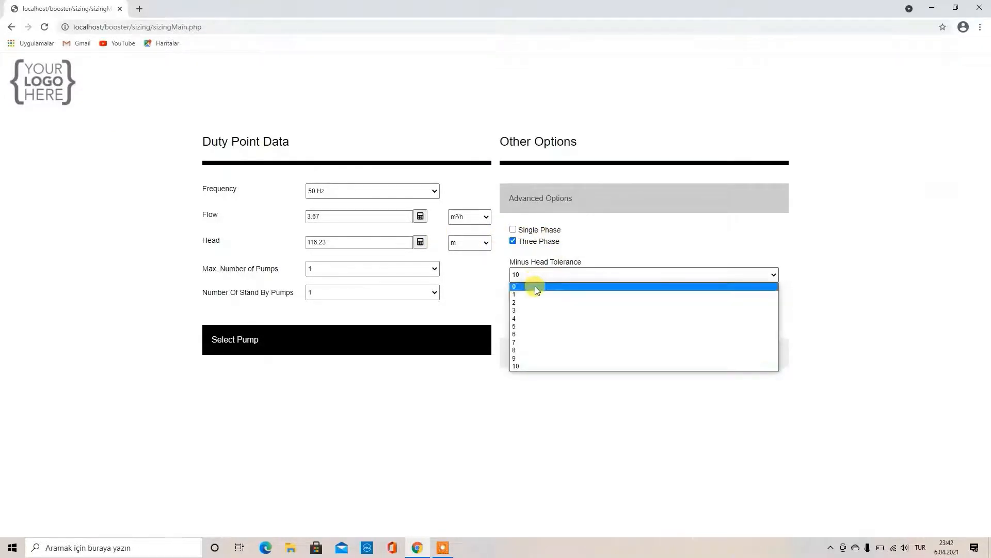
left_click(535, 286)
left_click(534, 312)
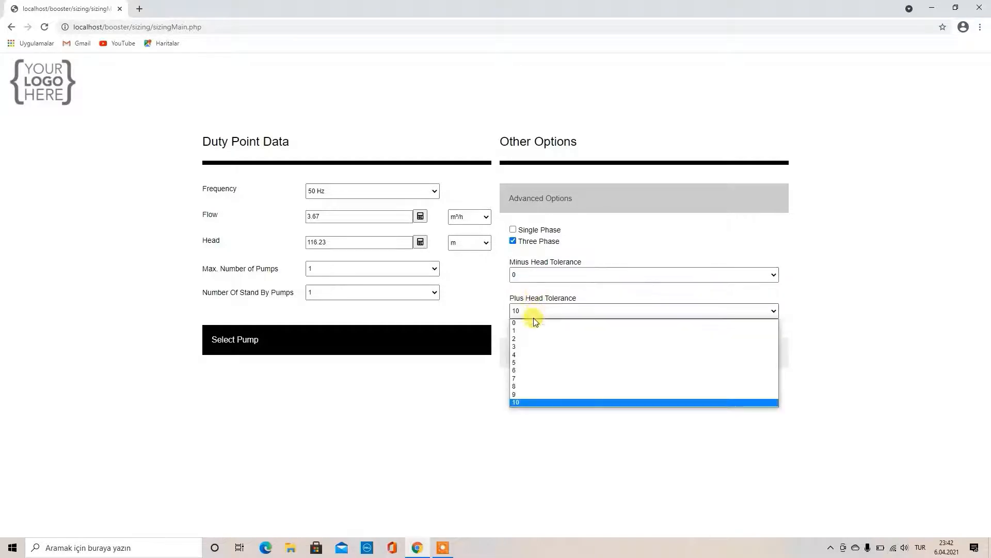
left_click(531, 361)
Allow up to 3 pumps with 0 stand-by pumps and run the selection
left_click(334, 270)
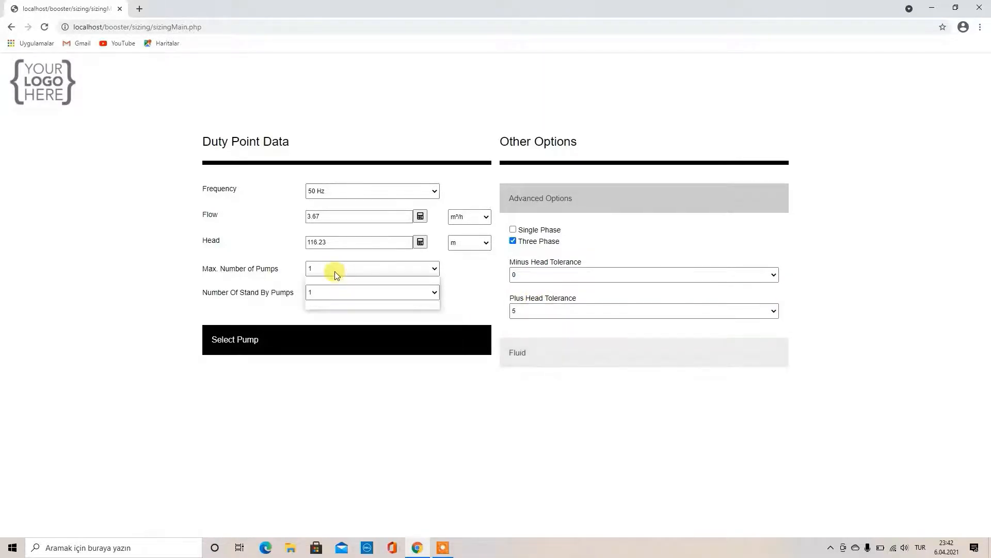
left_click(333, 303)
left_click(329, 294)
left_click(330, 295)
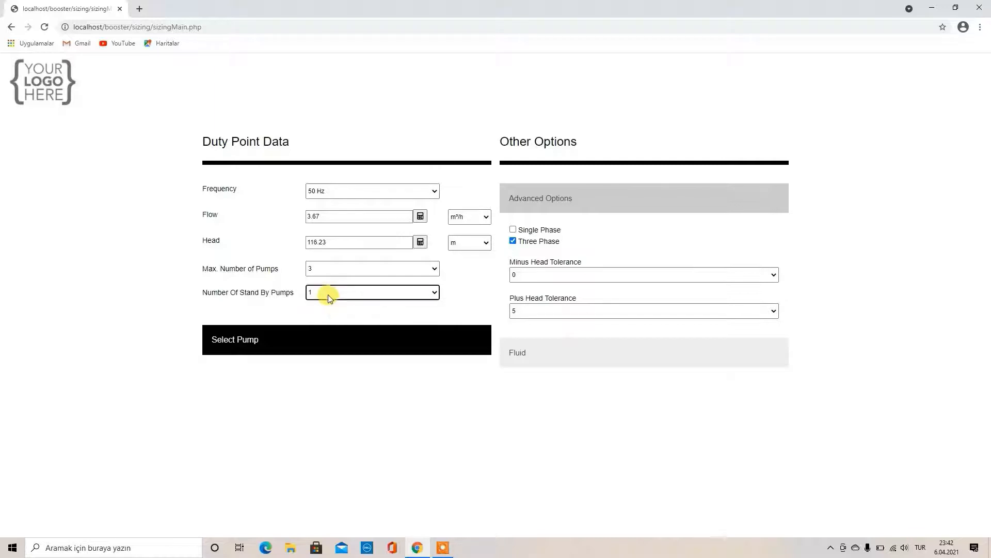
left_click(327, 294)
left_click(323, 305)
left_click(363, 348)
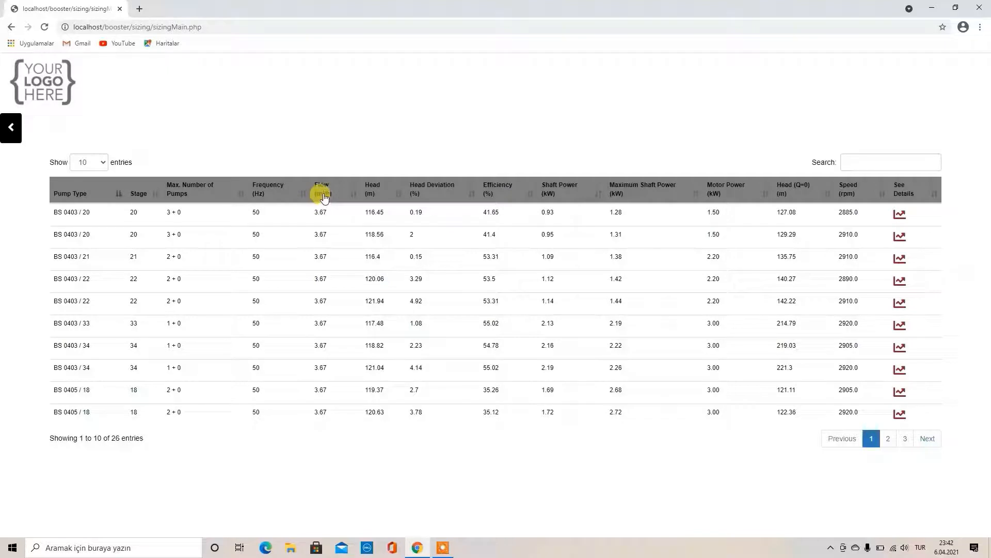
Sort the 26 results by Efficiency (%) descending and open the BS 0403 / 22 curves
left_click(371, 195)
left_click(371, 195)
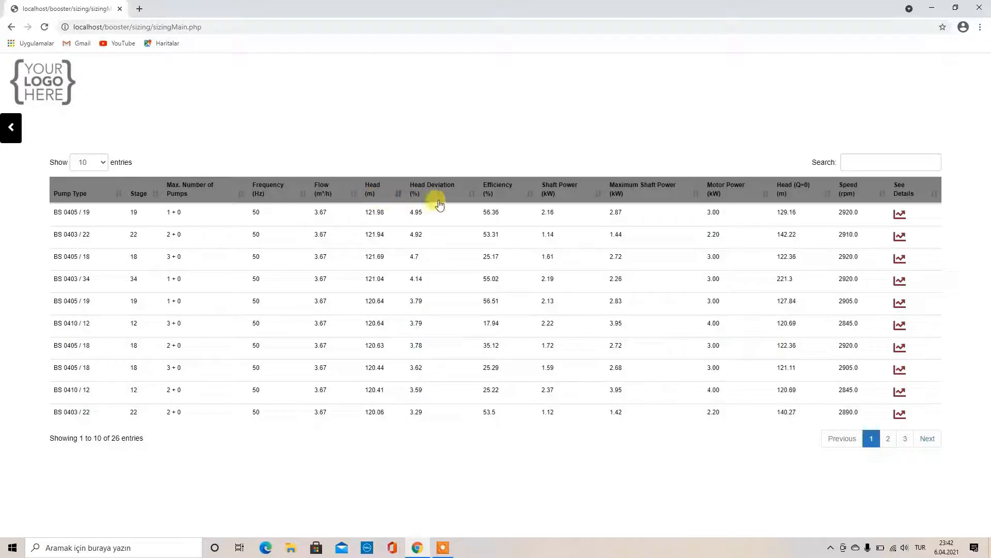
left_click(493, 193)
left_click(495, 194)
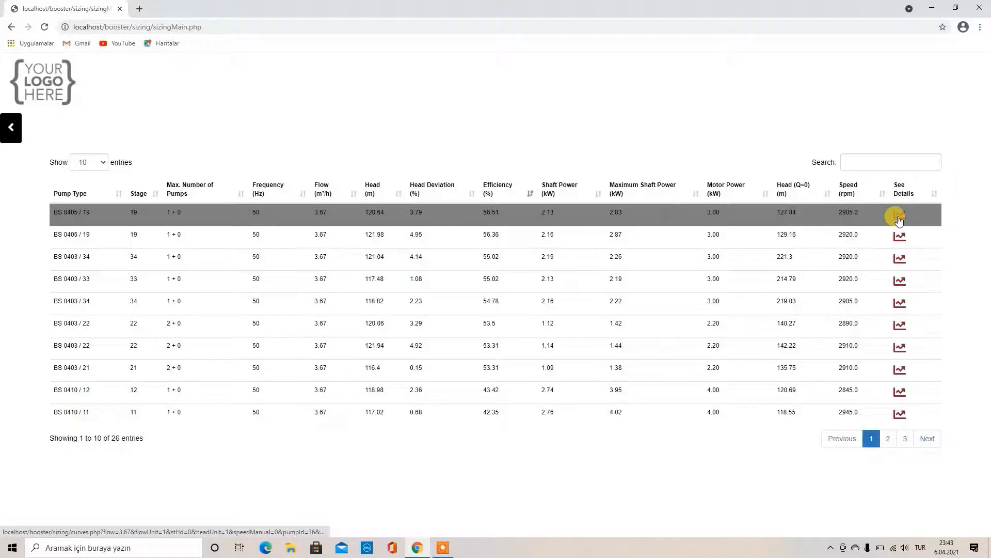
left_click(903, 333)
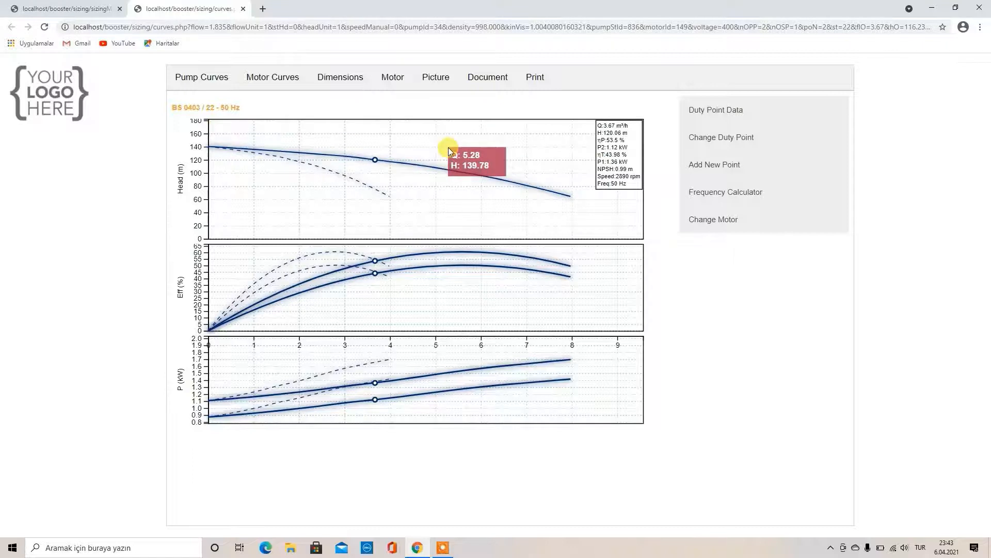
View the BS 0403 / 22 motor curves, dimension drawings, motor data and picture, then return to pump curves
left_click(298, 89)
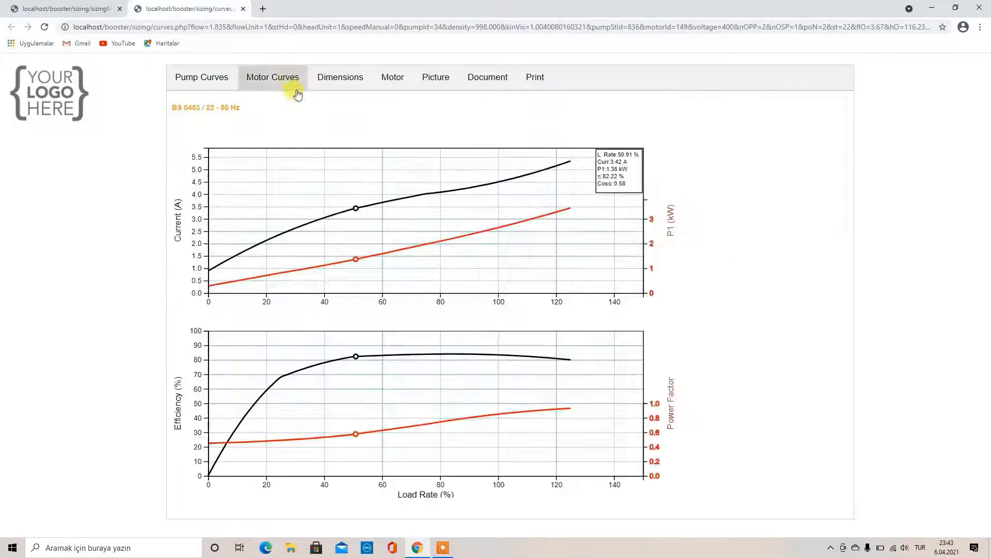
left_click(338, 84)
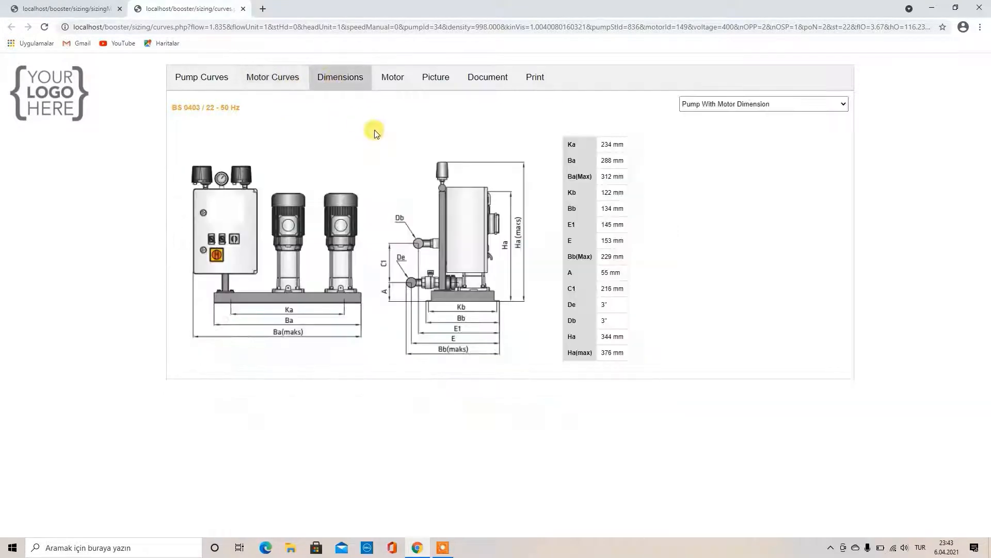
left_click(392, 86)
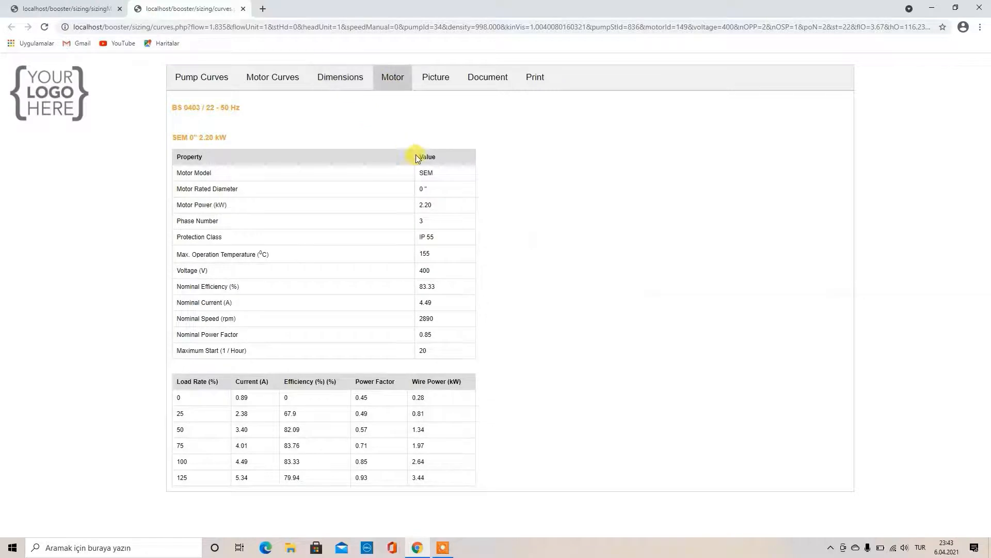
left_click(436, 78)
left_click(215, 80)
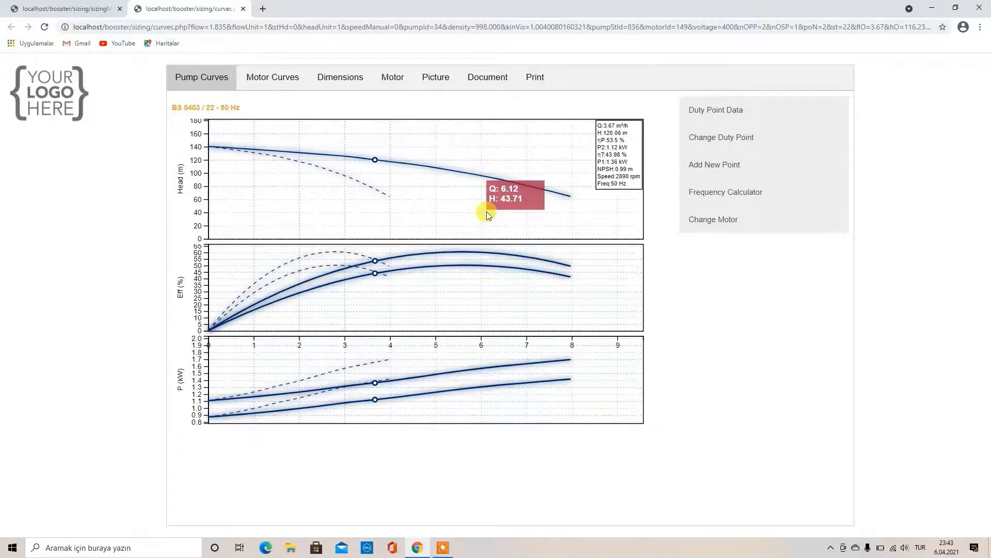
Try points along the head curve, then set the duty-point flow to 6 m³/h
left_click(437, 172)
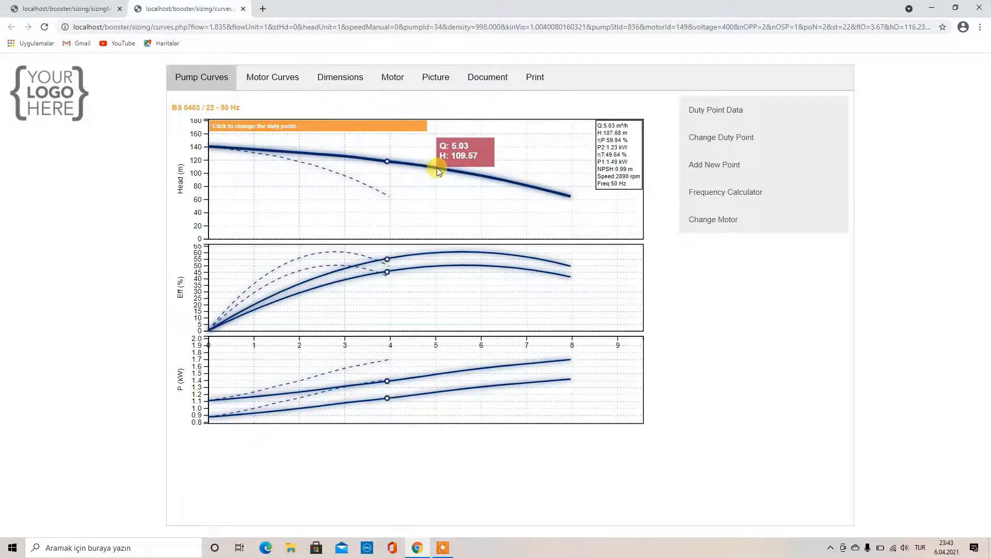
left_click(481, 176)
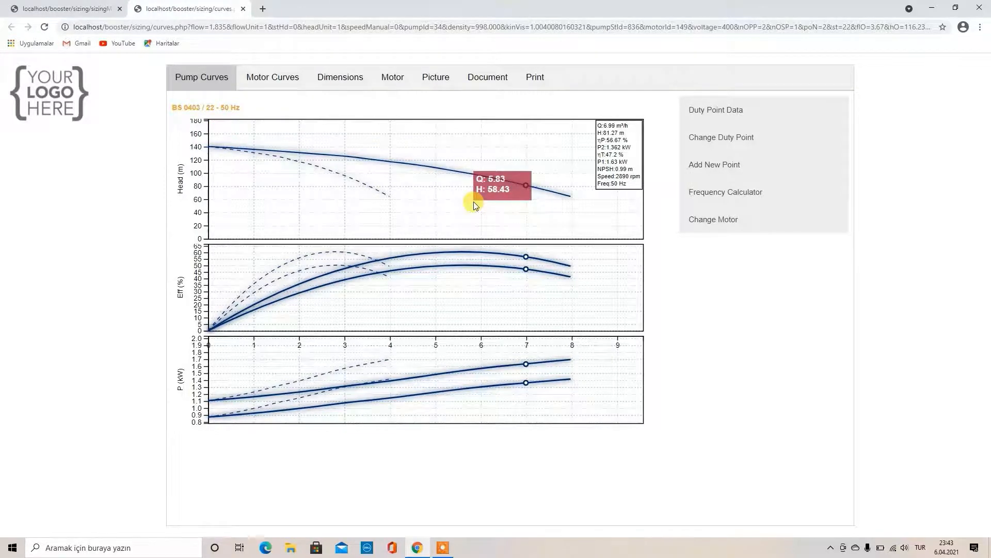
left_click(706, 138)
left_click(703, 186)
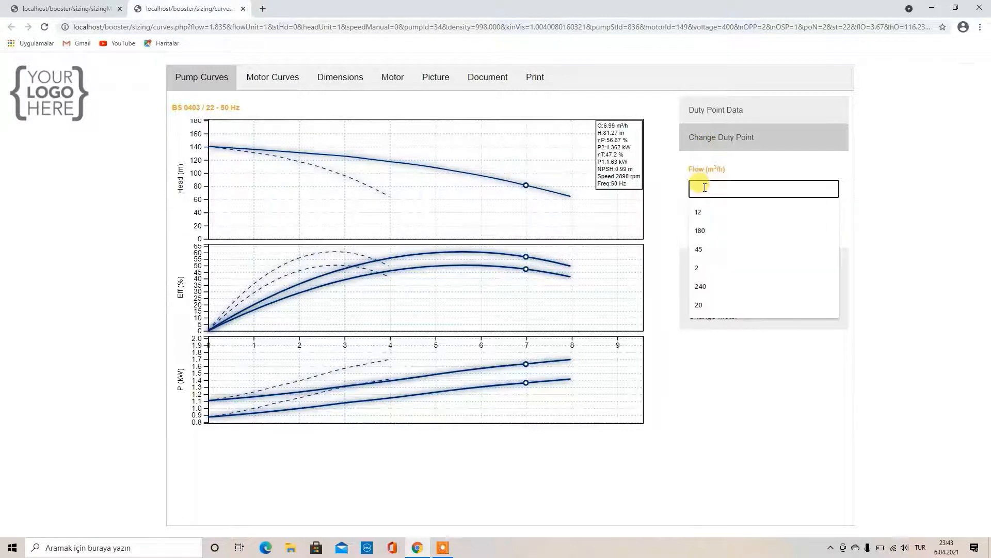
type("6")
left_click(725, 234)
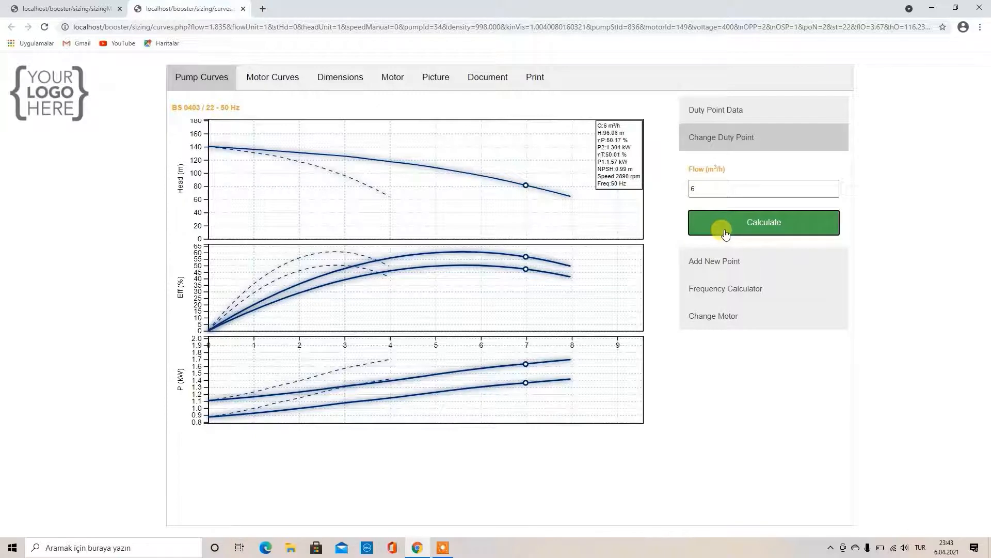
Change the duty-point flow to 5 m³/h, giving 108.02 m head, and collapse the form
left_click(694, 189)
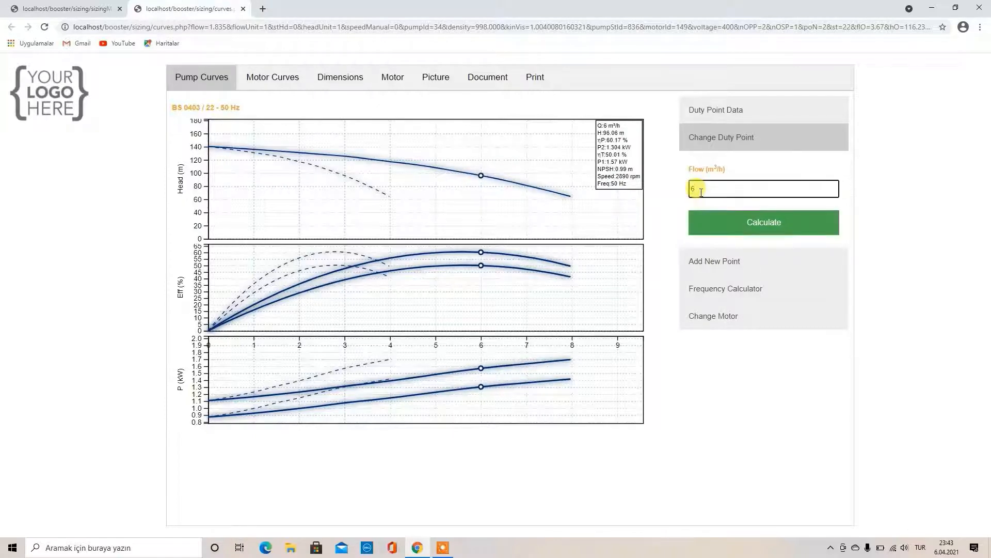
type("5")
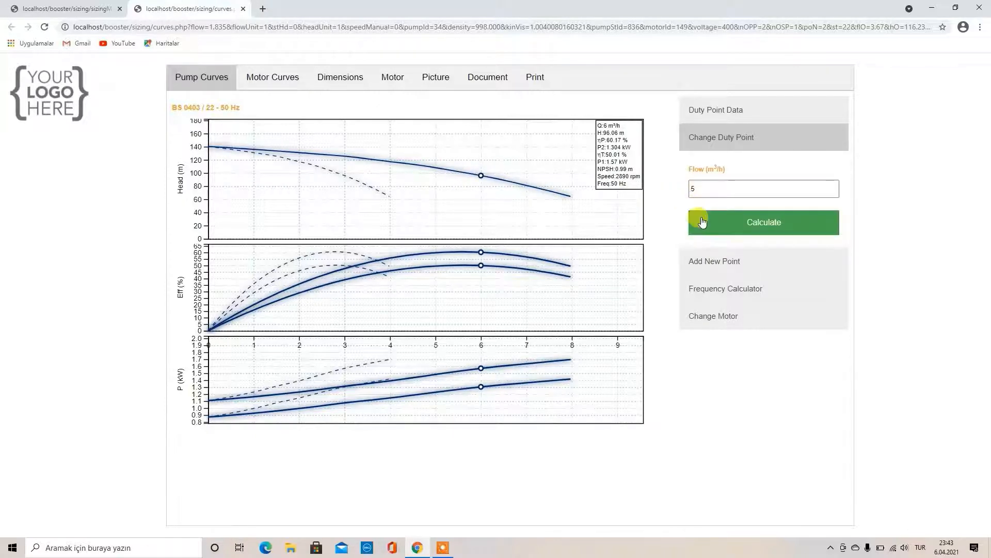
left_click(698, 220)
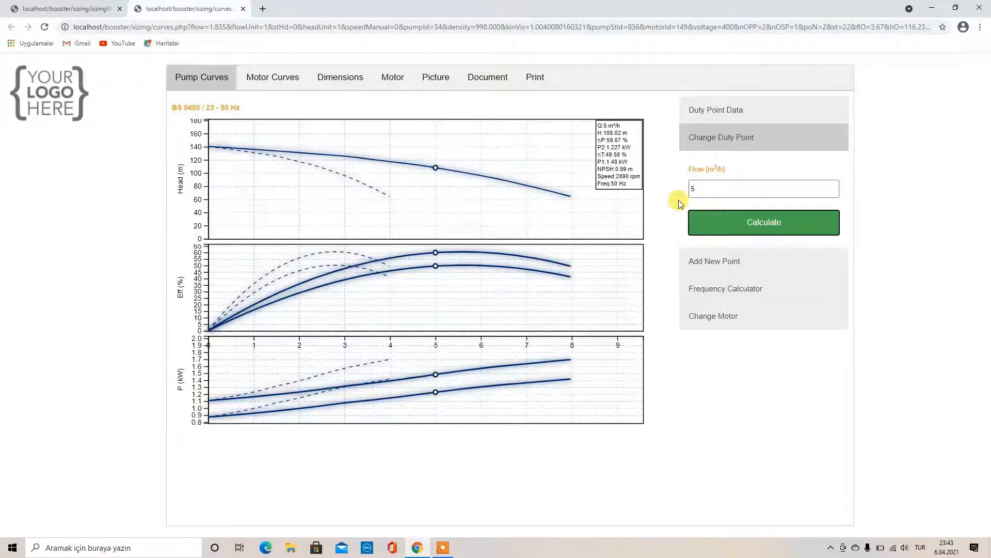
left_click(701, 150)
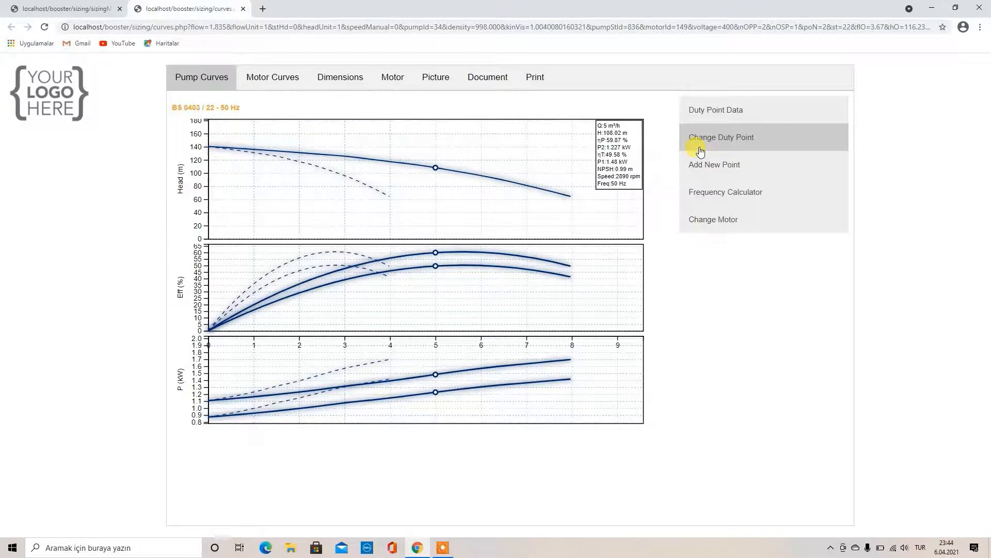
Add operating point 1 at a flow of 4 m³/h
left_click(709, 172)
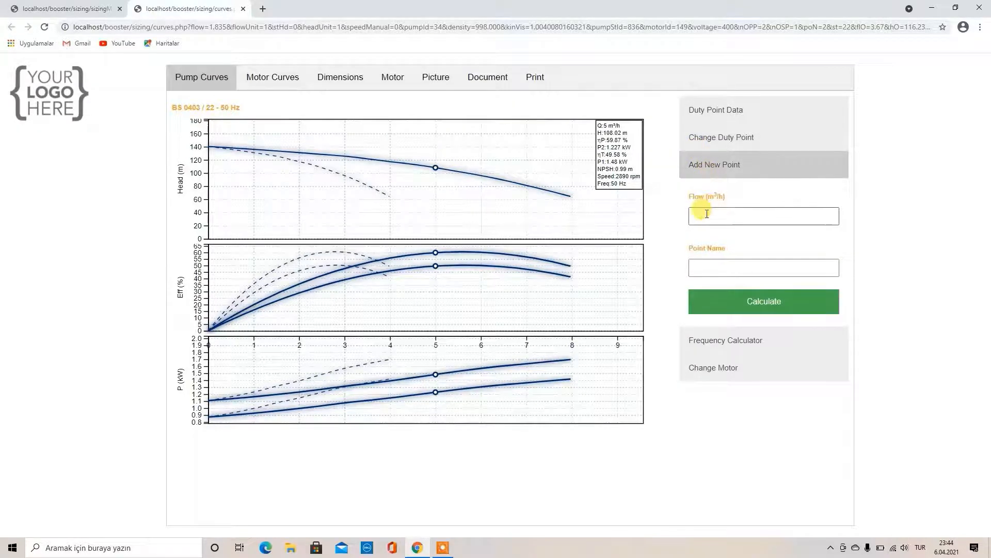
left_click(707, 214)
type("4")
left_click(703, 266)
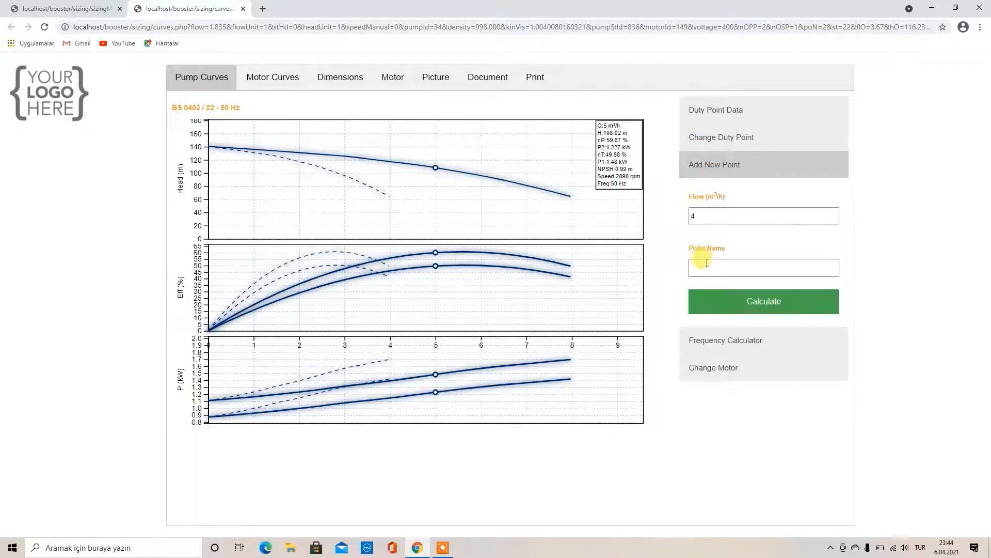
type("1")
left_click(697, 301)
Show the added-point data table and add point 2 at 6 m³/h
left_click(694, 216)
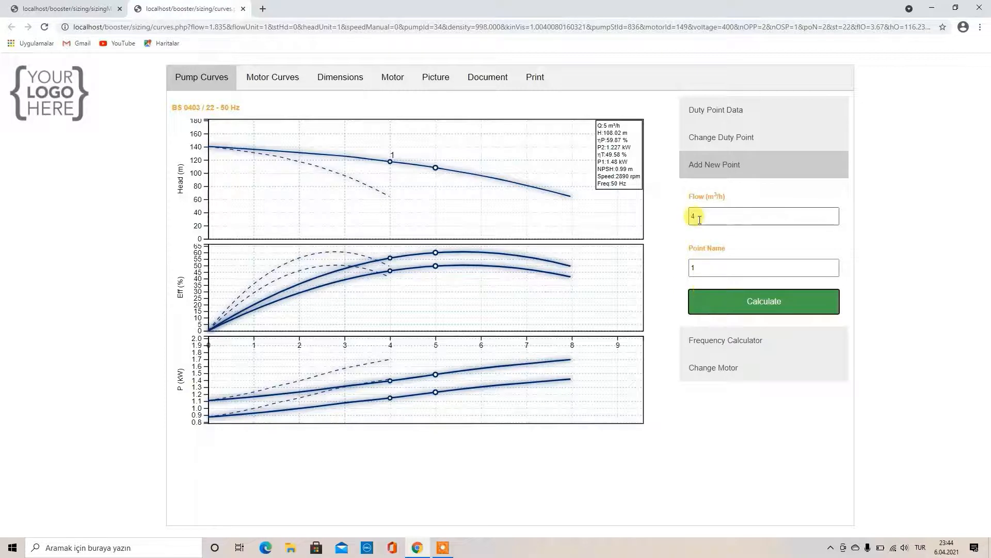
left_click(699, 110)
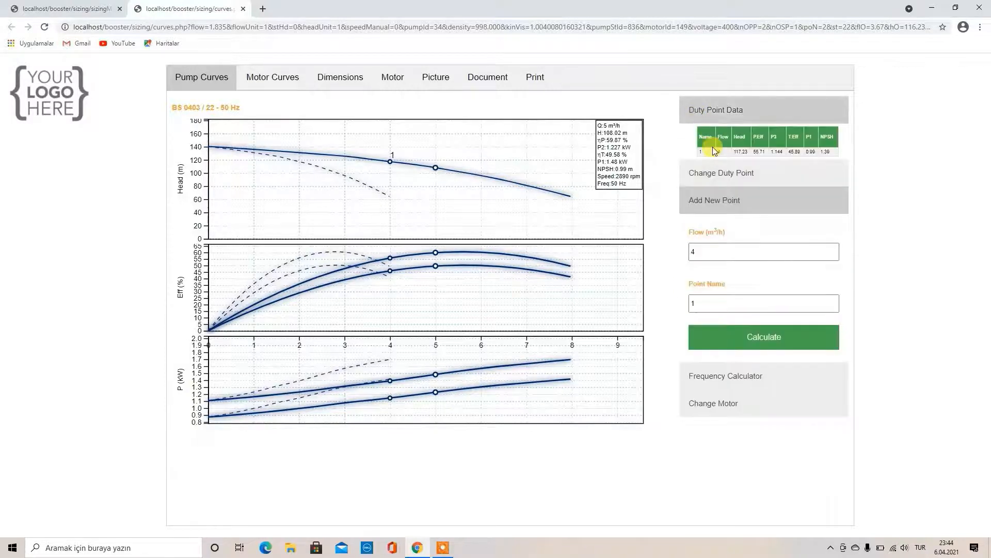
left_click(710, 252)
key("BackSpace")
type("6")
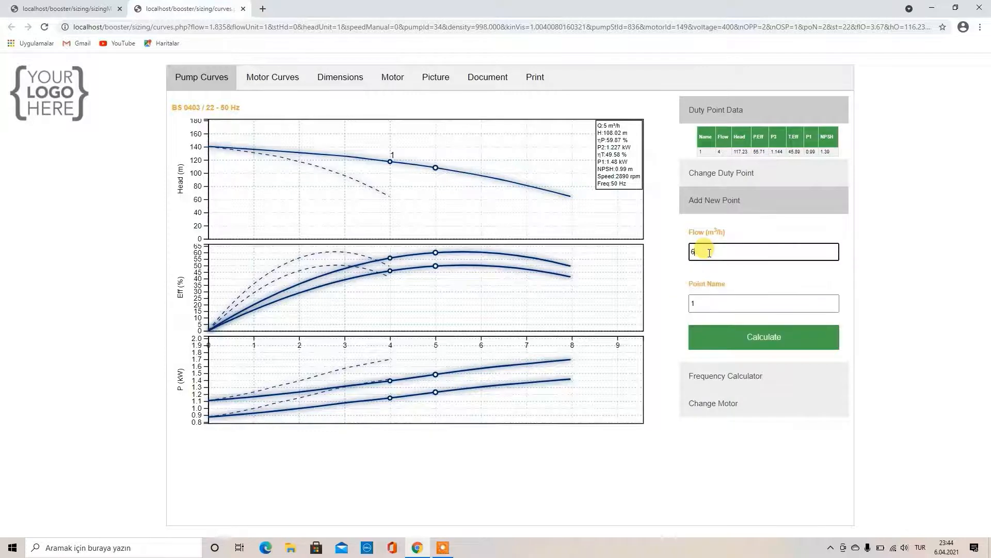
left_click(711, 302)
key("BackSpace")
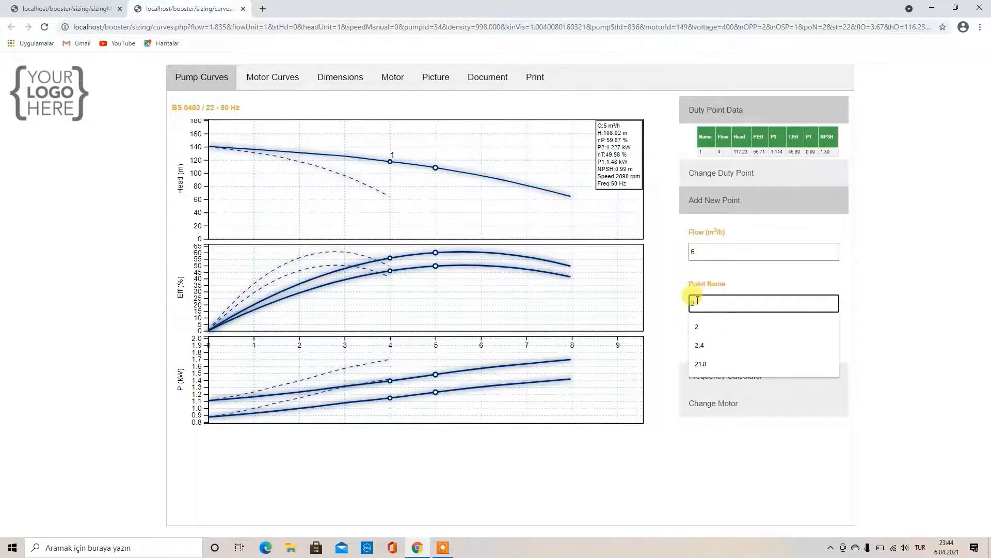
type("2")
left_click(705, 346)
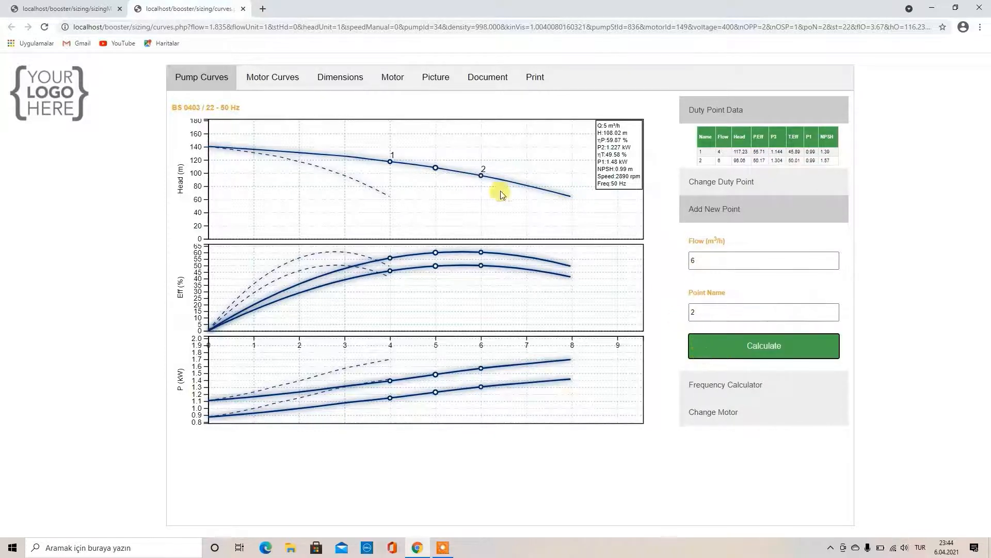
Delete points 2 and 1 from the curves and hide the point data table
left_click(482, 177)
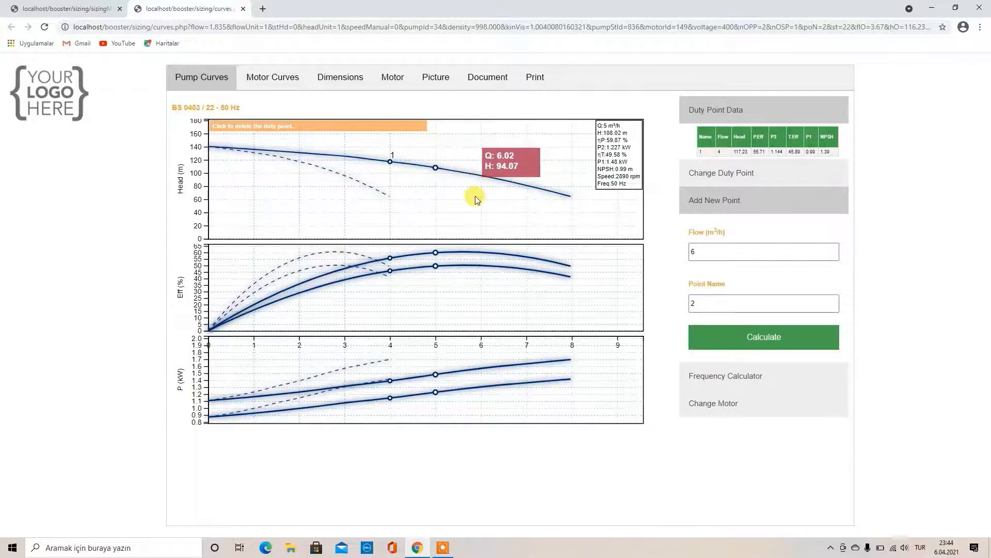
left_click(390, 164)
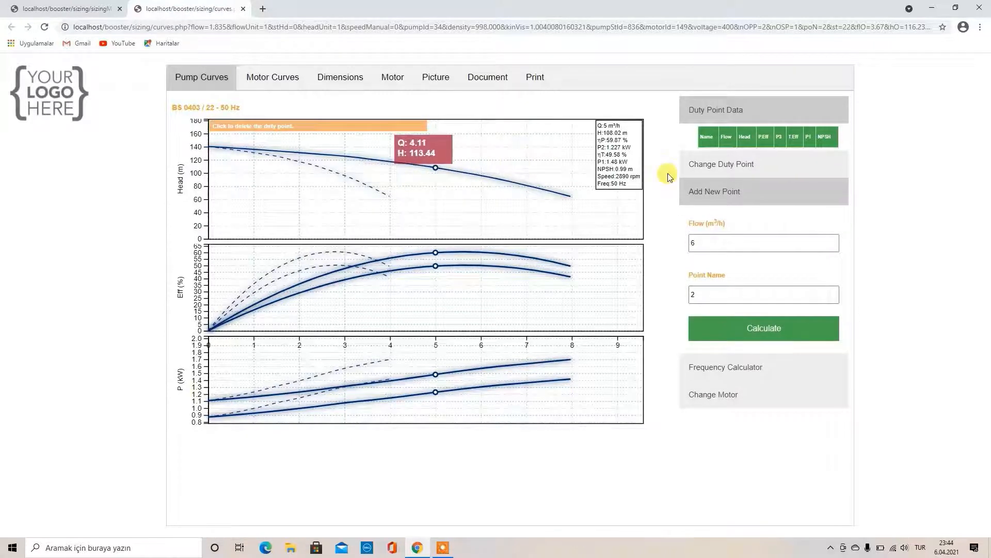
left_click(701, 116)
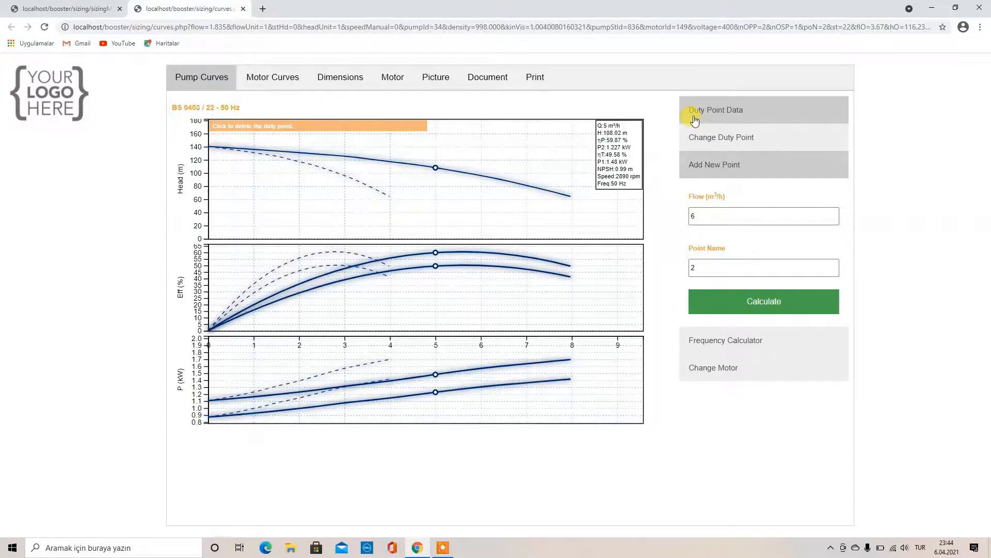
left_click(713, 367)
Keep the SEM IE2 motor, set its power to 2.20 kW, and show its motor curves
left_click(711, 247)
left_click(716, 262)
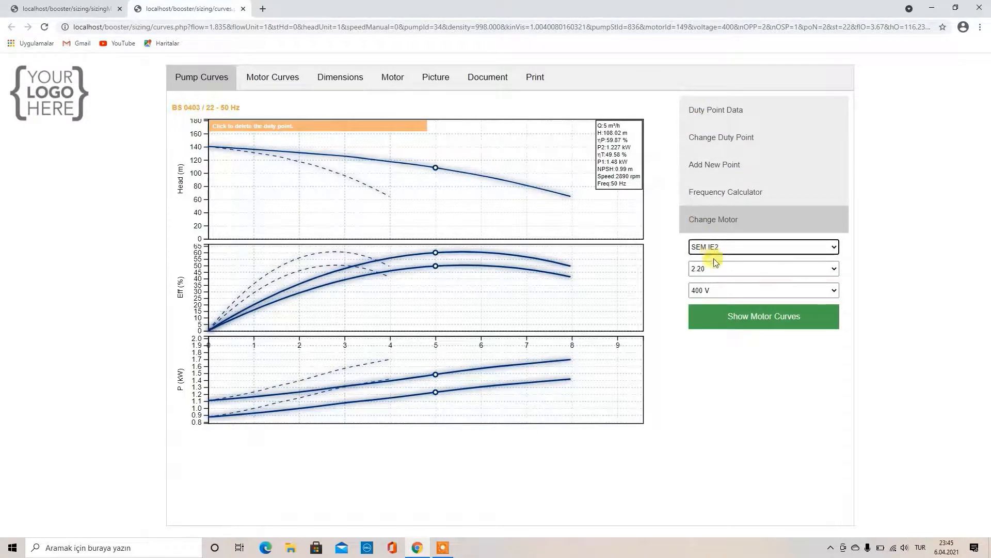
left_click(715, 267)
left_click(716, 290)
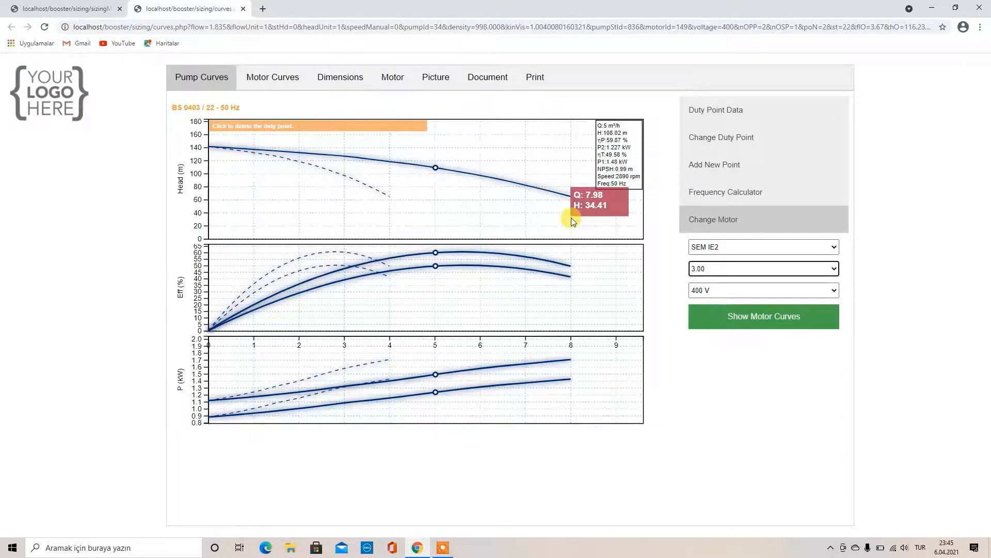
left_click(715, 268)
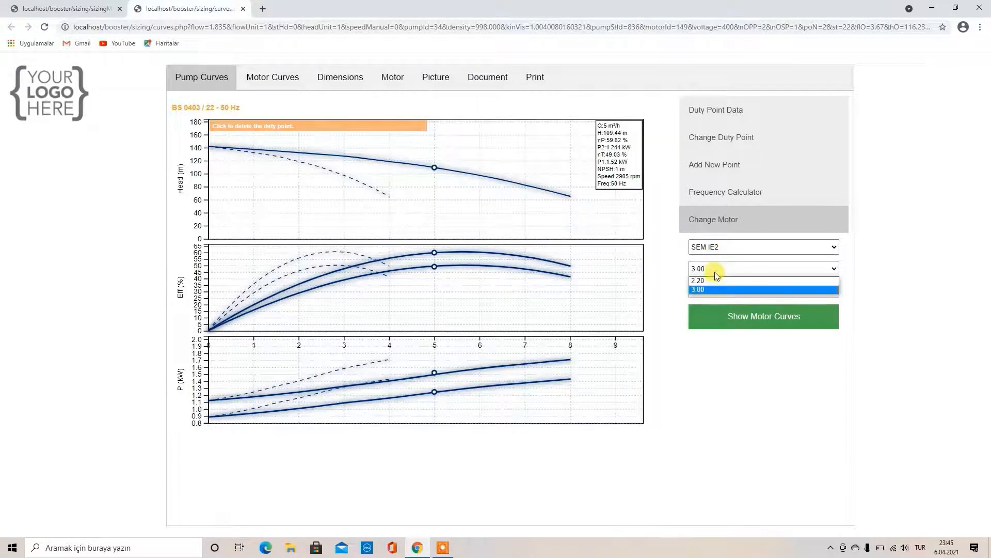
left_click(715, 282)
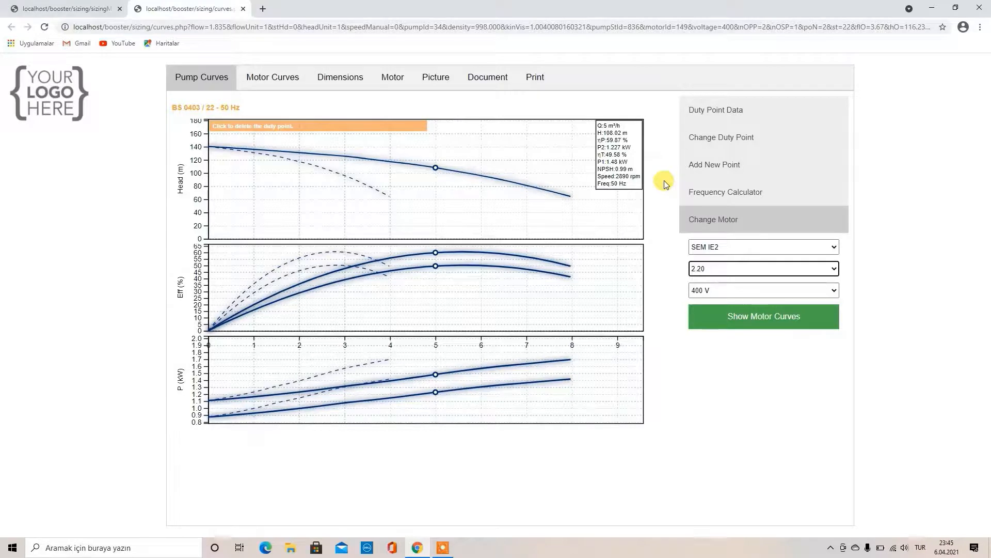
left_click(736, 316)
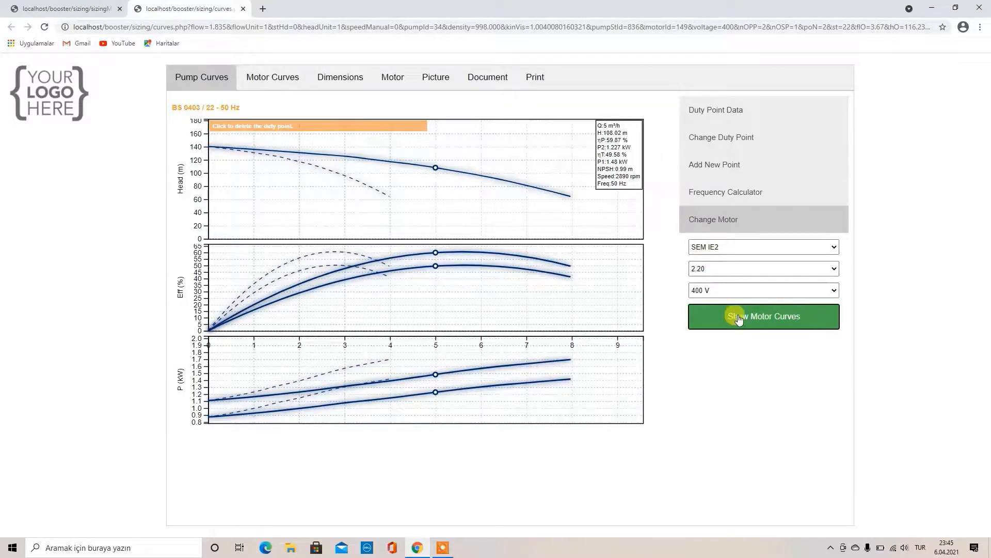
Move the motor curves window aside and place the duty point at 7.01 m³/h
left_click_drag(578, 135, 255, 222)
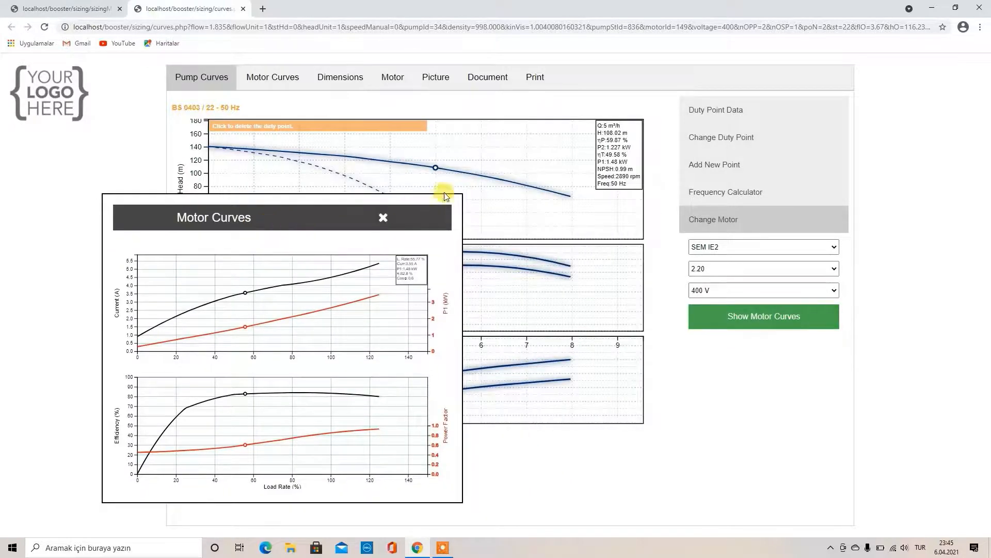
left_click(481, 176)
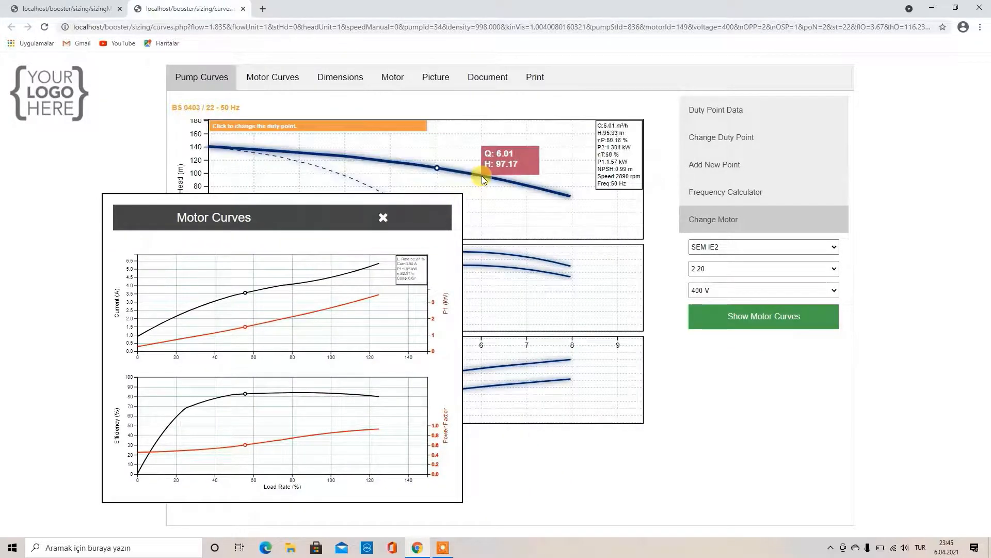
left_click(528, 186)
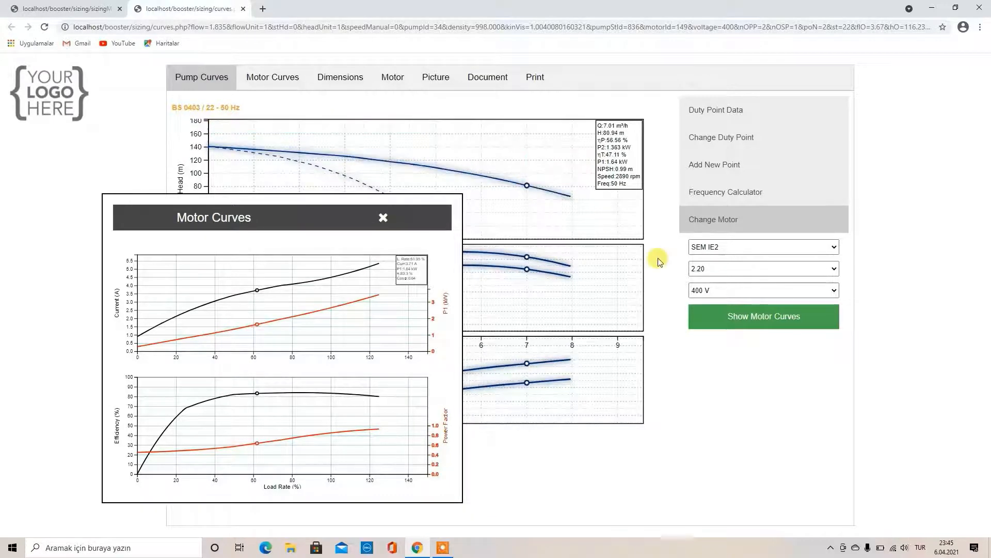
Toggle motor power to 3.00 and back to 2.20, close the motor curves, and open the Frequency Calculator
left_click(709, 272)
left_click(702, 288)
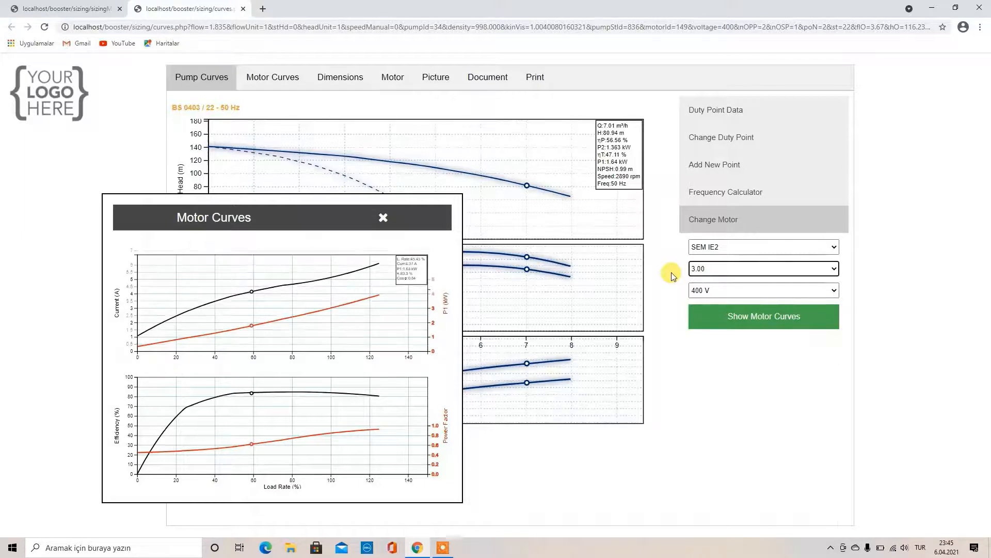
left_click(724, 270)
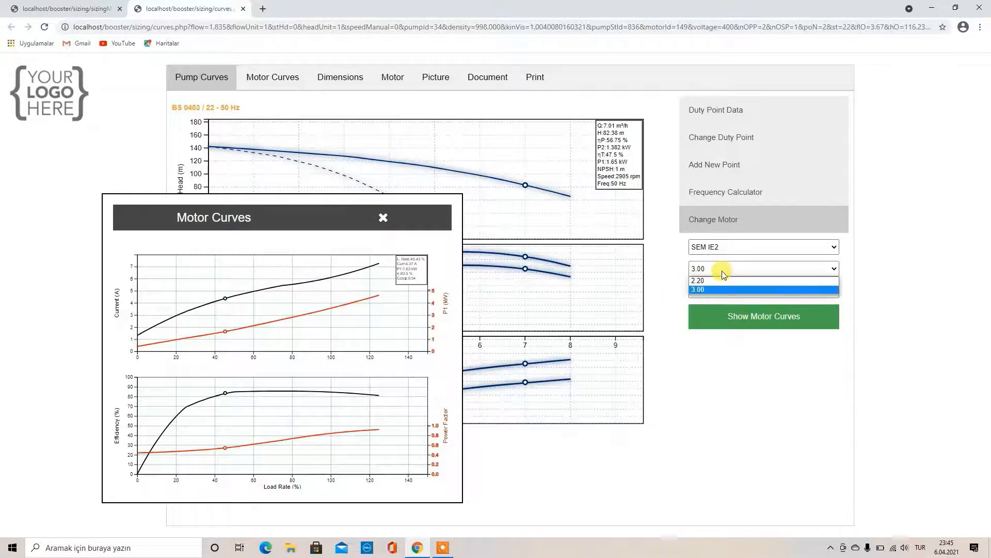
left_click(707, 280)
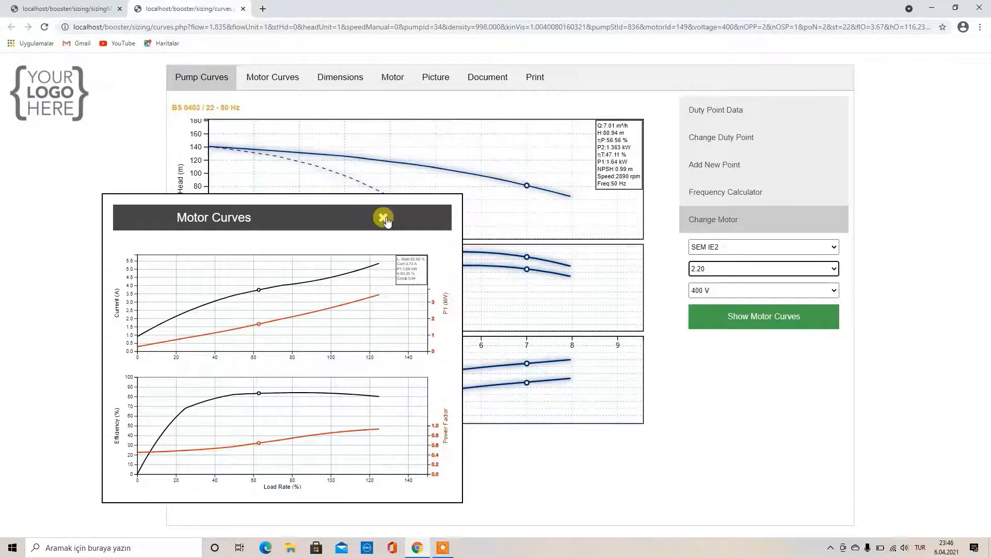
left_click(383, 218)
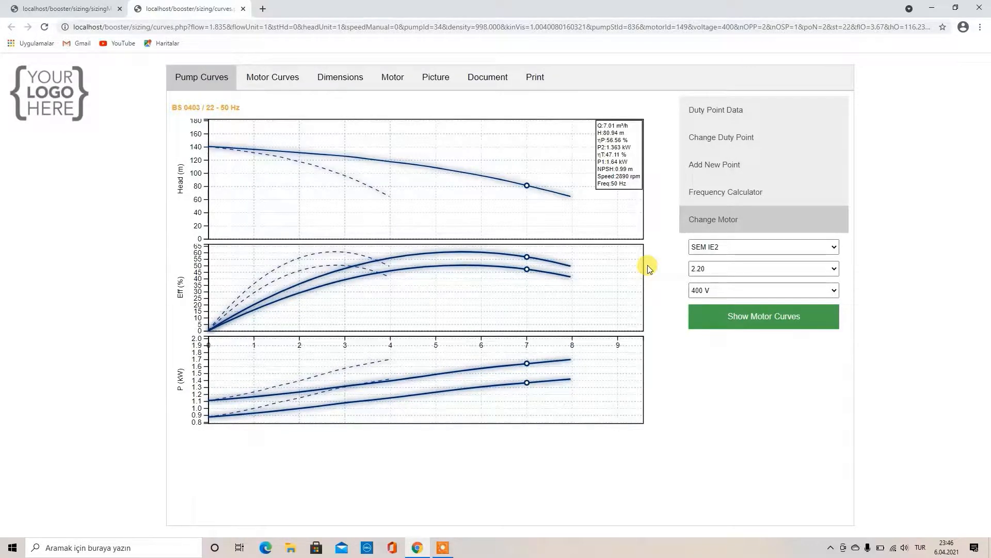
left_click(707, 205)
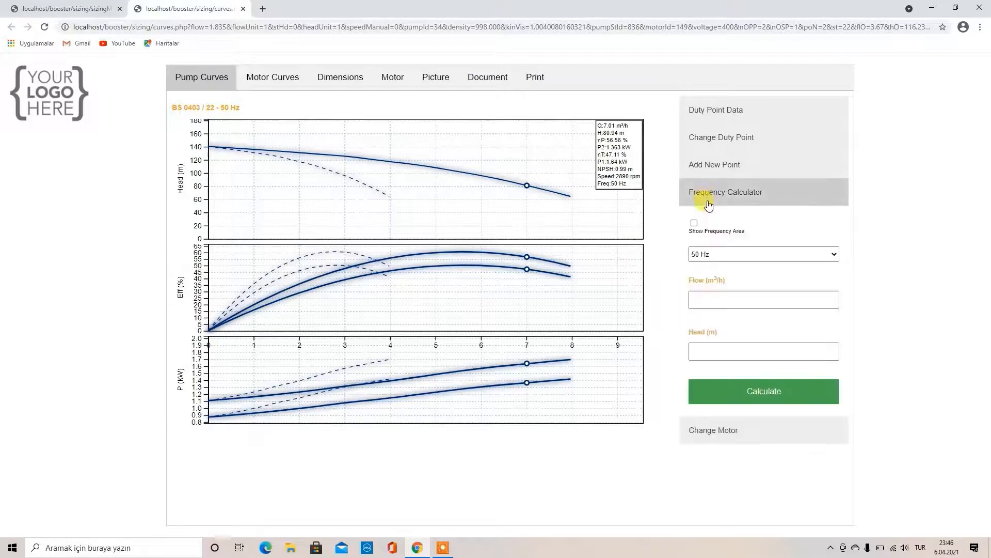
Show the frequency area and place the duty point inside it at 48.3 Hz, 5.97 m³/h, 87.15 m
left_click(693, 222)
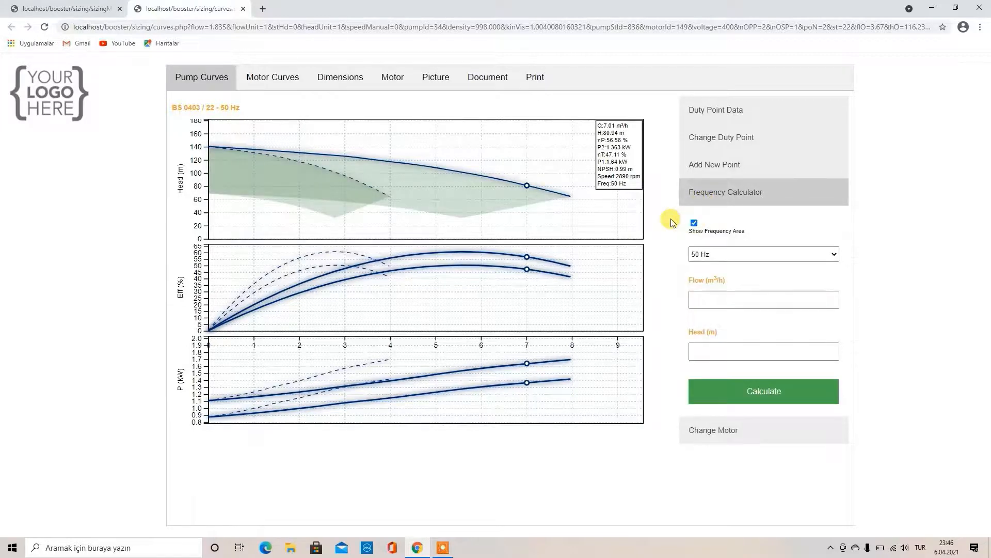
mouse_move(486, 198)
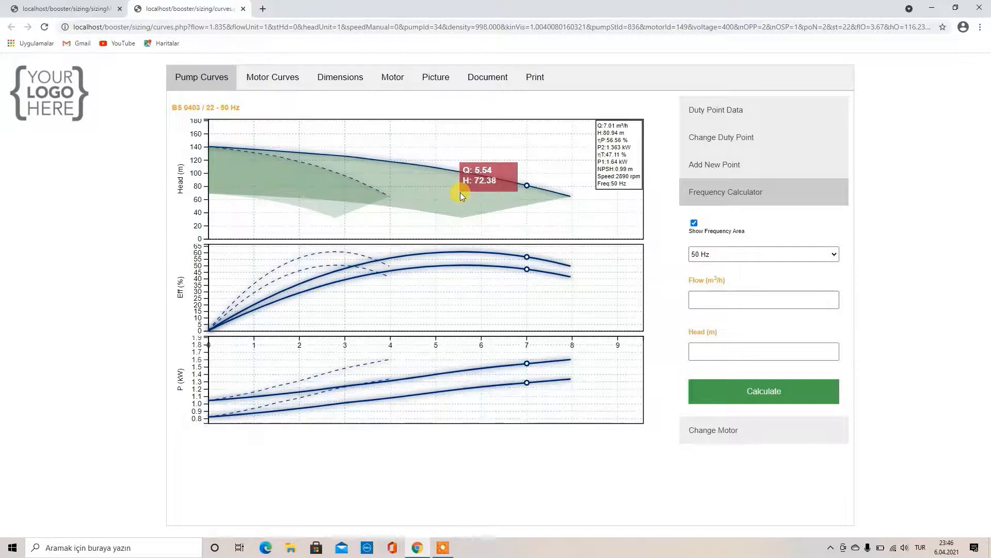
left_click(460, 193)
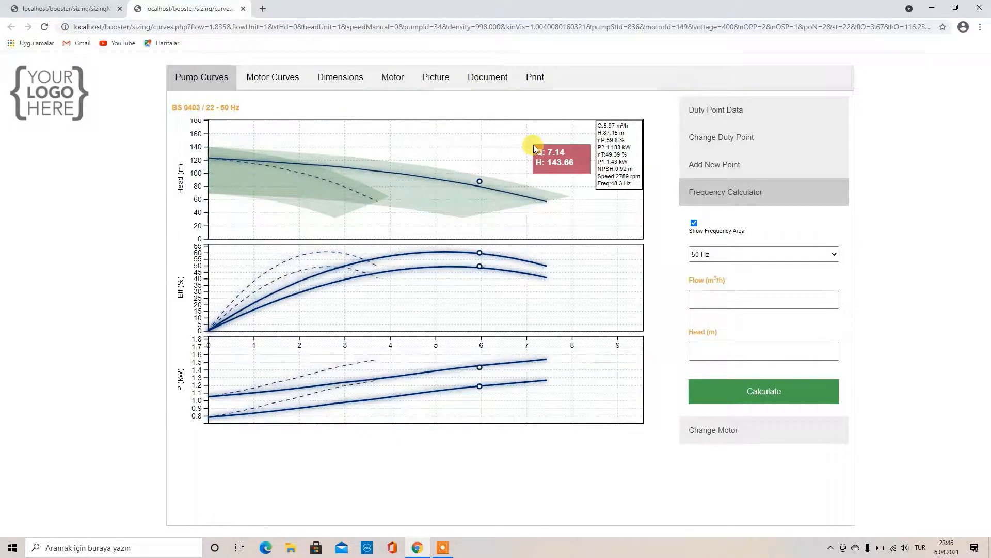
Calculate the frequency for flow 12 m³/h and head 112 m
left_click(718, 300)
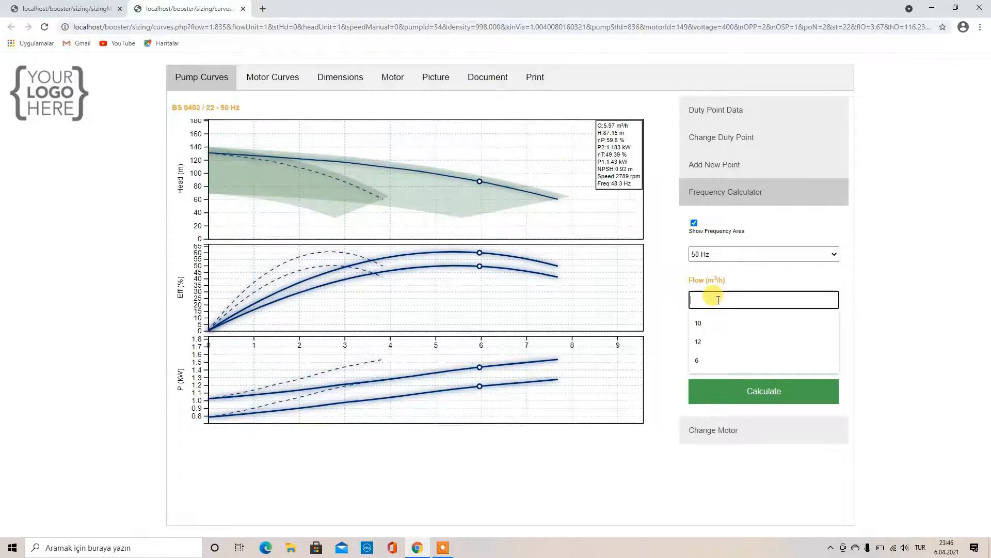
type("1")
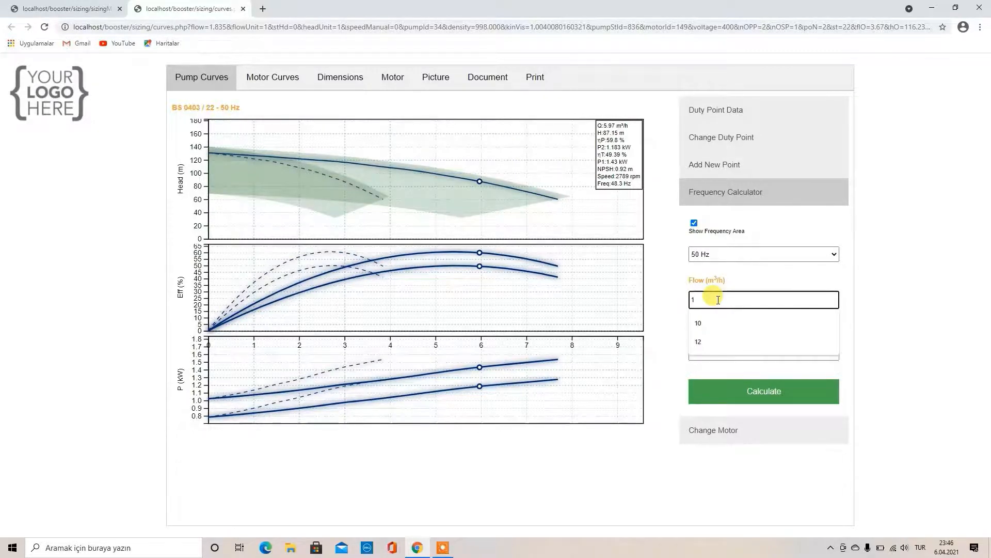
type("2")
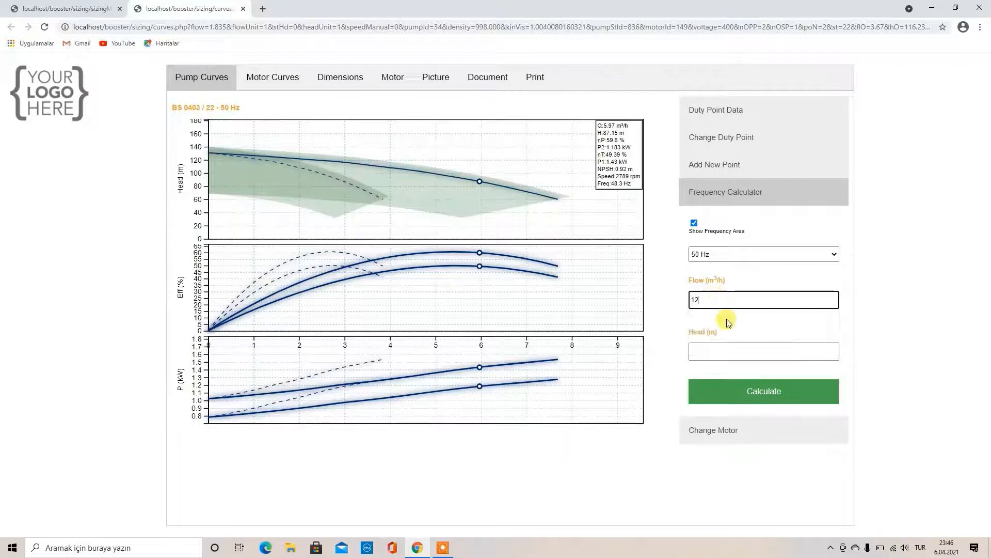
left_click(711, 351)
type("112")
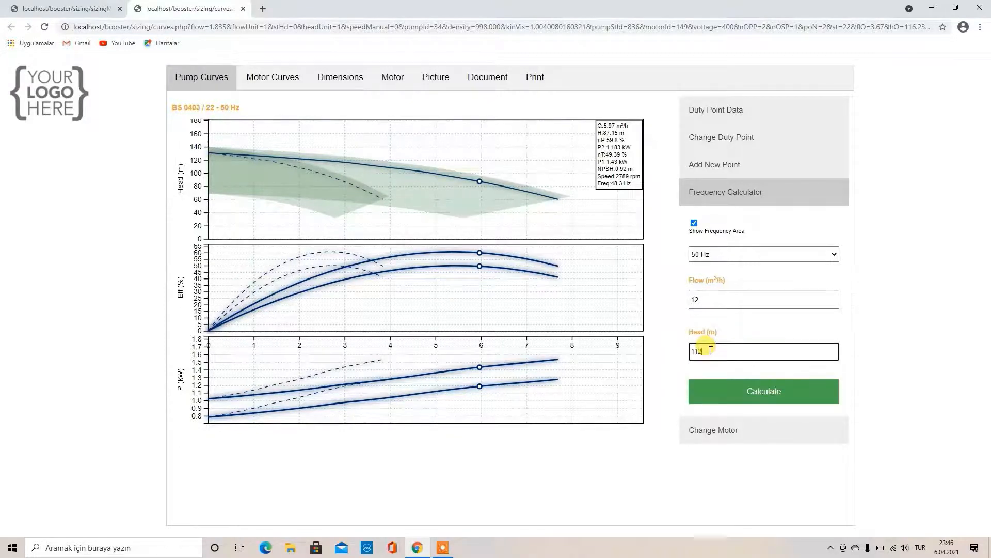
left_click(720, 402)
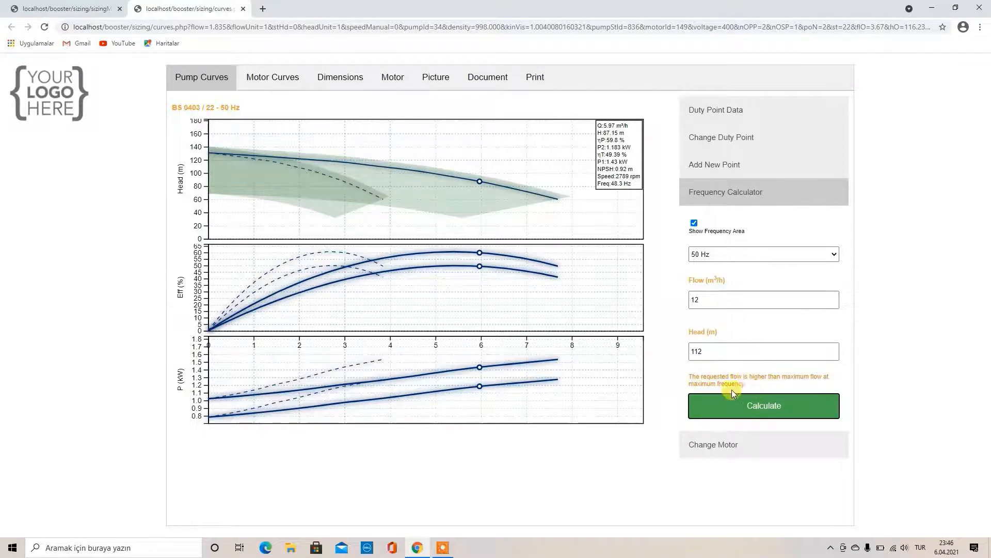
Recalculate with flow 6 m³/h and head 12 m, flagged below minimum-frequency head
left_click(702, 300)
left_click(702, 300)
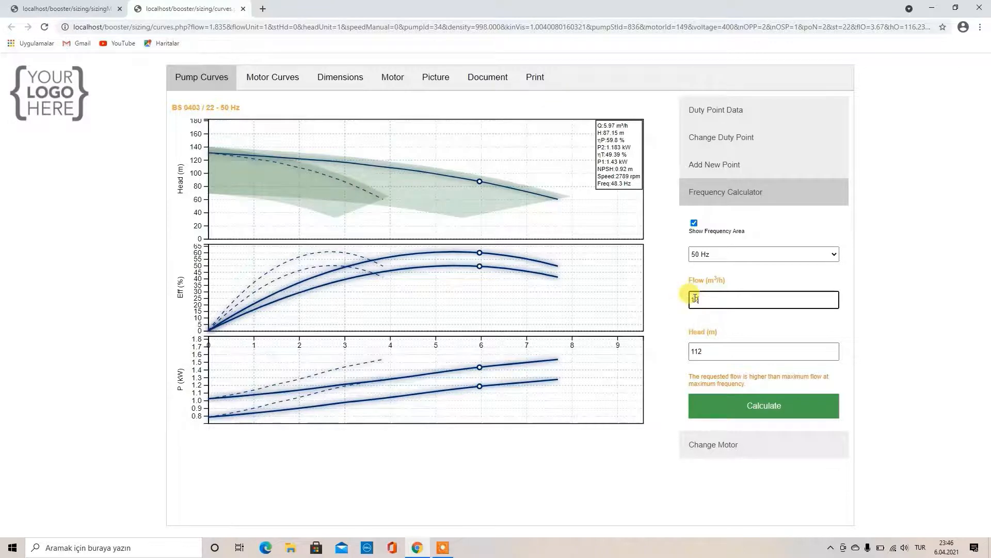
key("BackSpace")
key("BackSpace")
type("6")
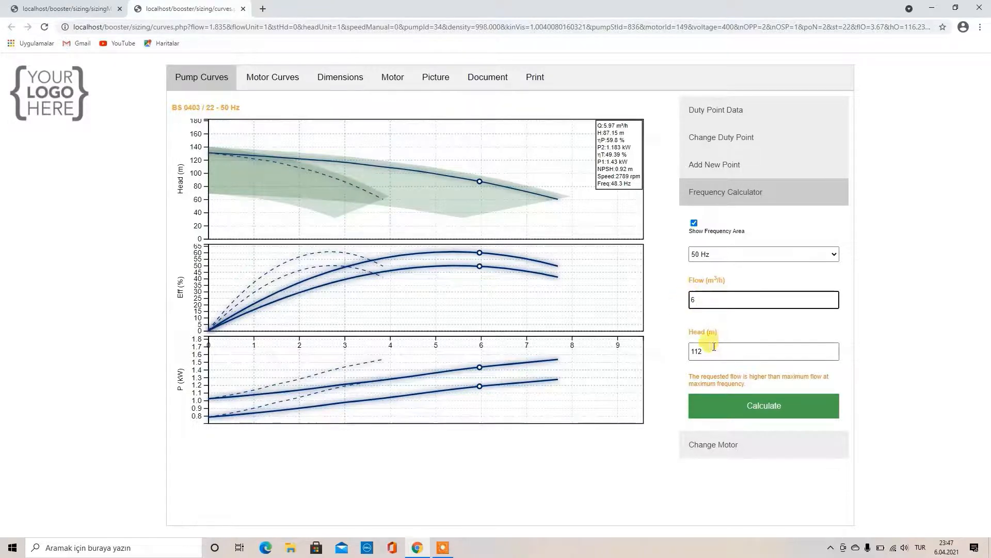
left_click(714, 355)
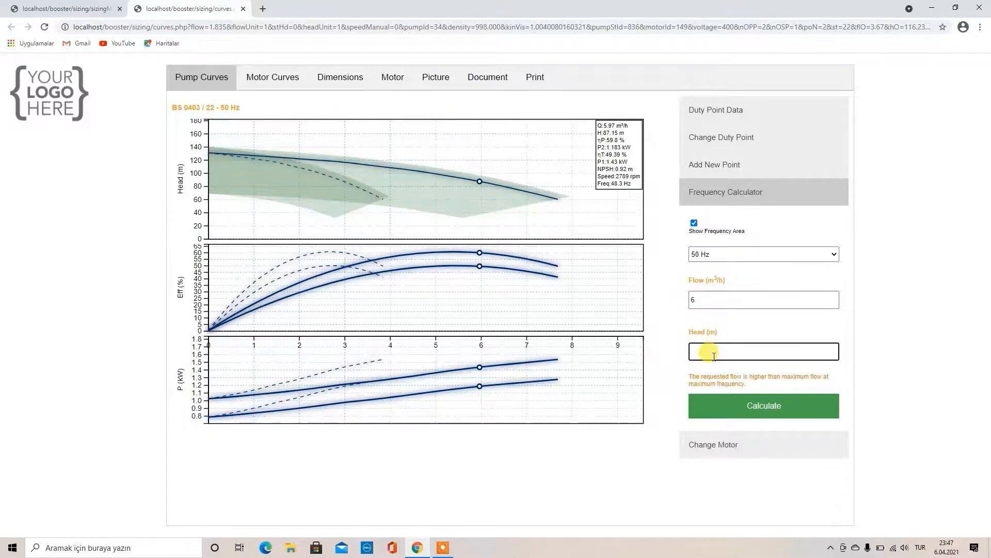
type("12")
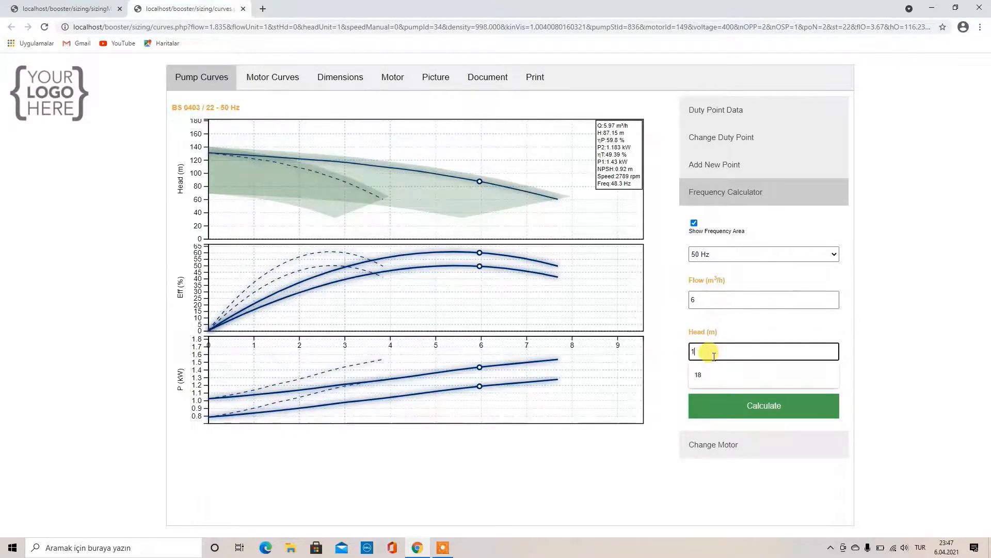
left_click(723, 402)
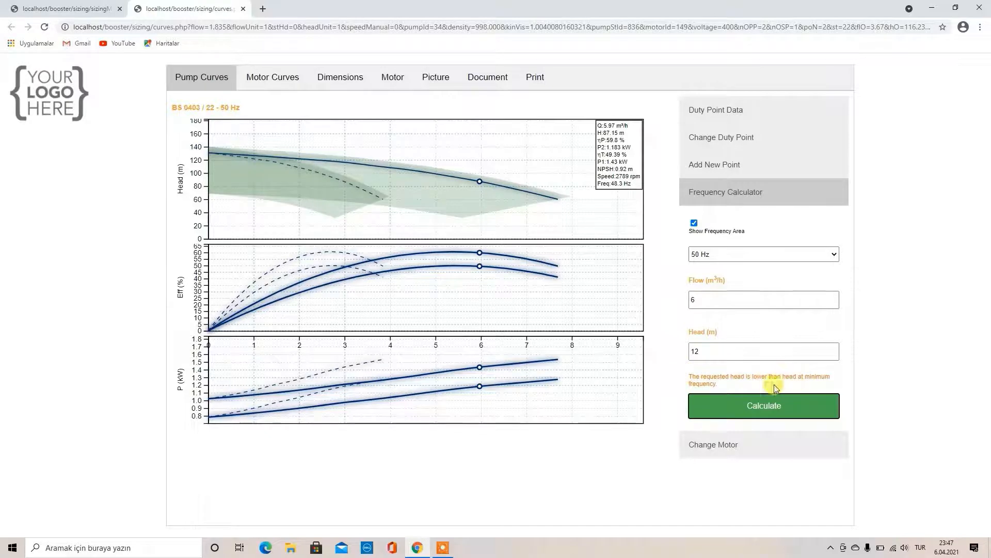
Change the head to 155 m and recalculate
left_click(703, 353)
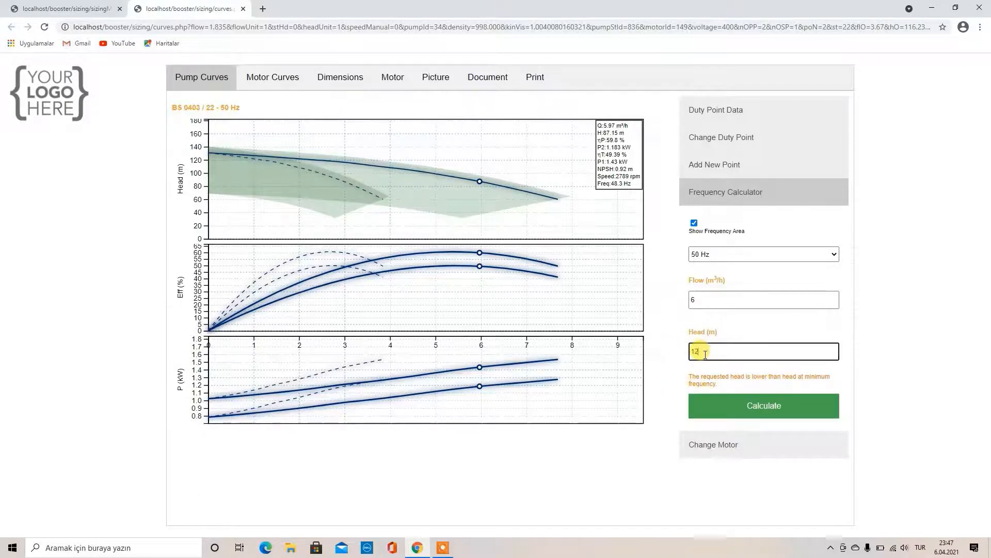
key("BackSpace")
key("BackSpace")
type("155")
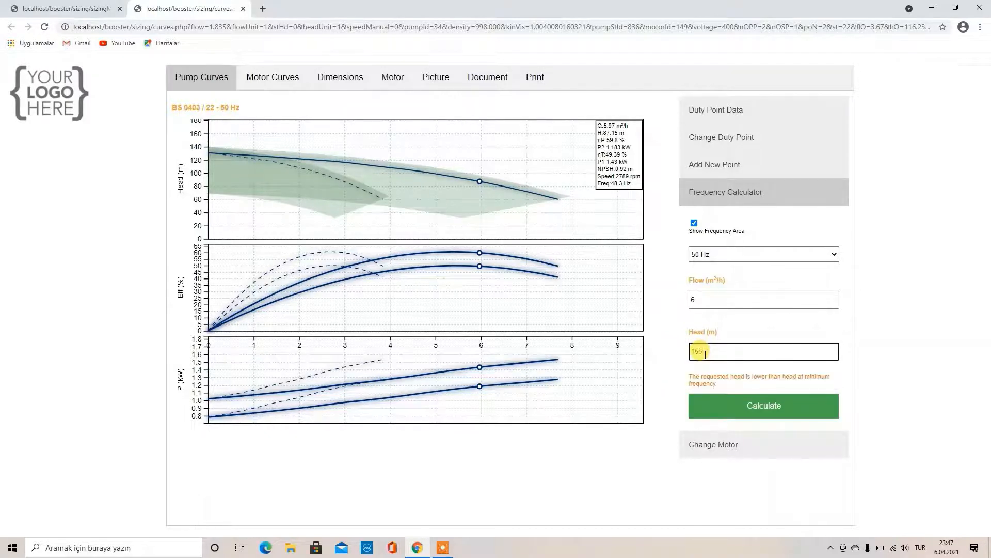
left_click(718, 405)
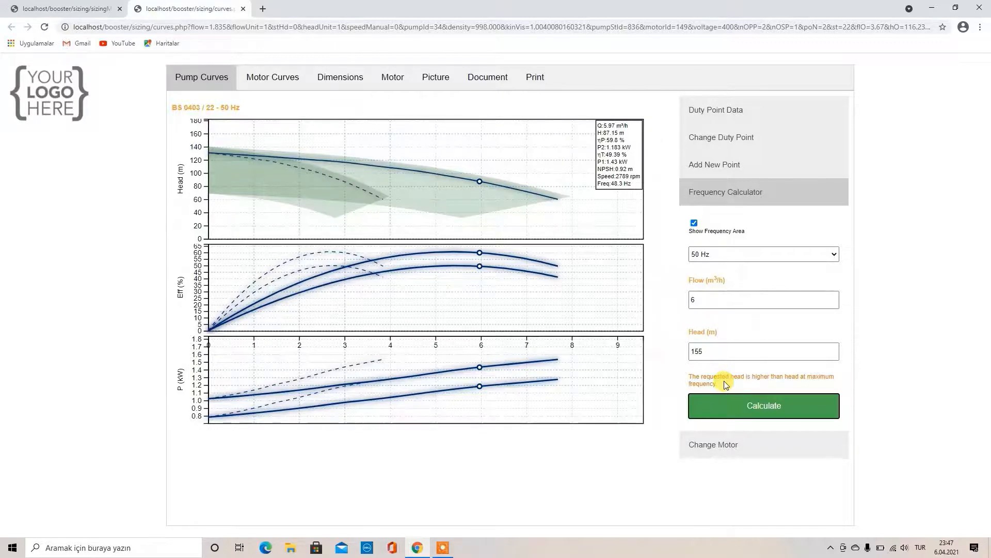
Set the running frequency to 47 Hz, then back to 50 Hz
left_click(708, 256)
left_click(717, 298)
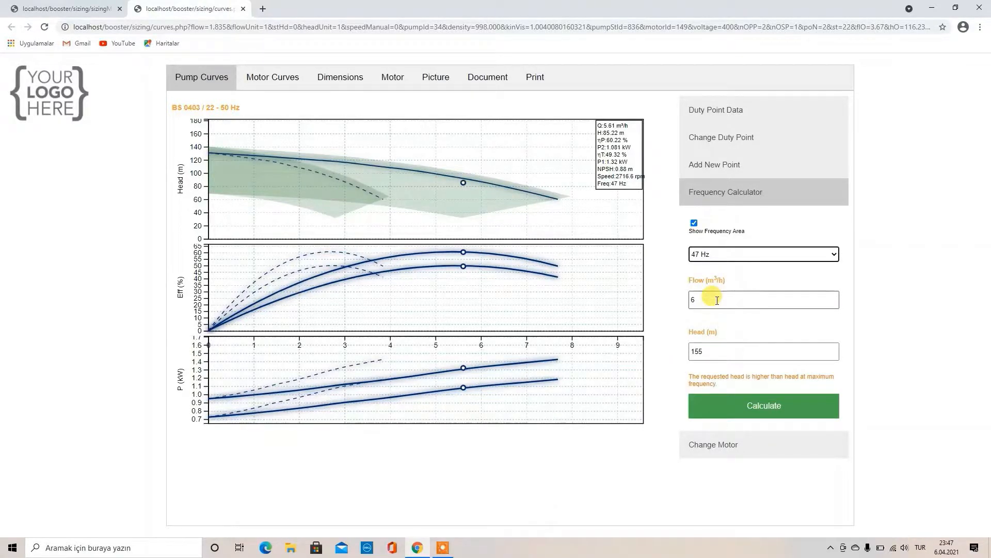
left_click(711, 257)
left_click(710, 266)
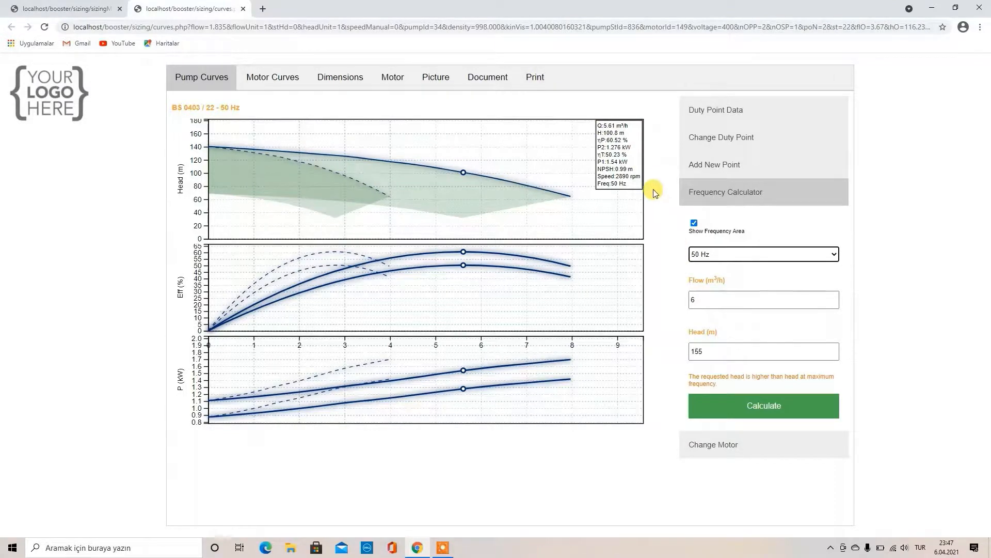
Print the BS 0403 / 22 report to PDF, scroll through its three pages, and close it
left_click(532, 83)
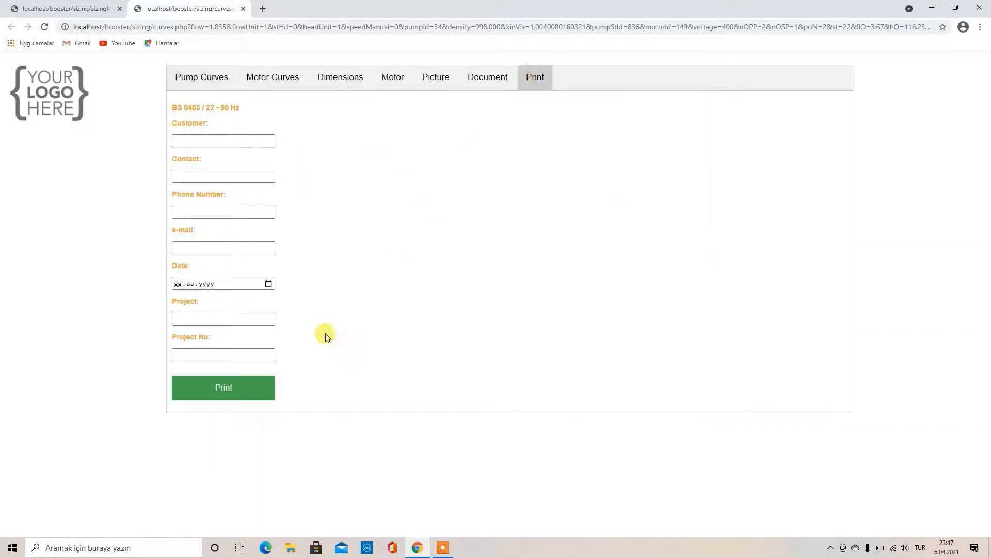
left_click(261, 384)
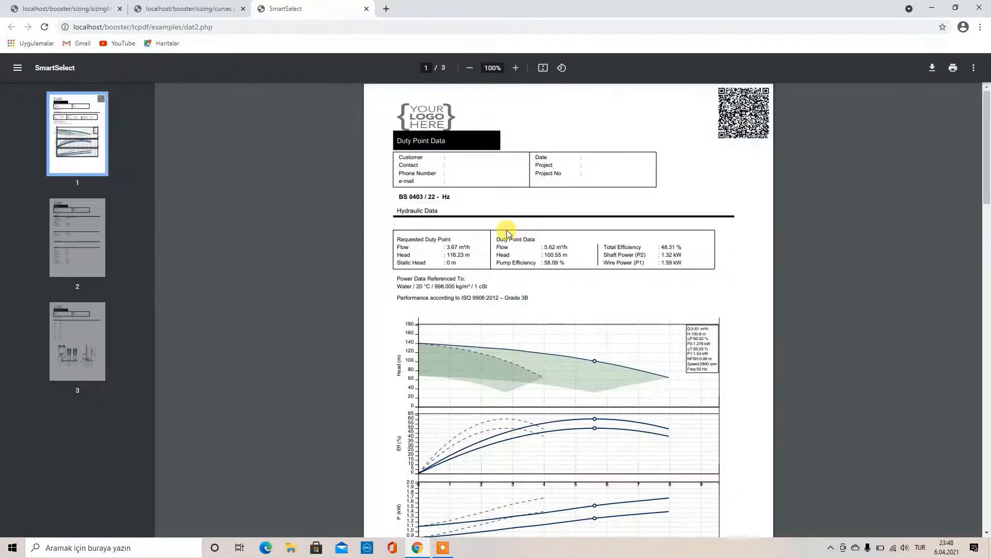
scroll(506, 231, "down", 3)
scroll(507, 232, "down", 13)
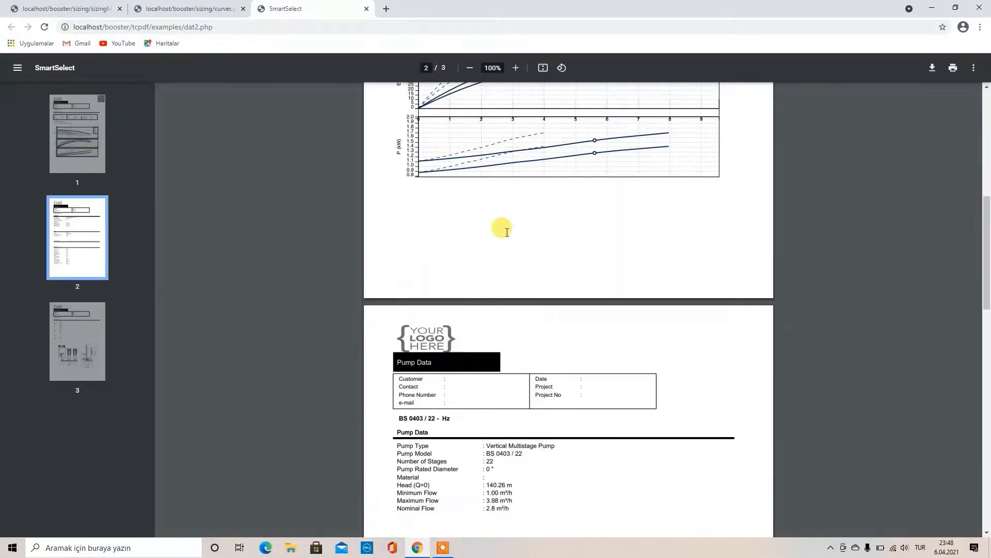
scroll(507, 232, "down", 8)
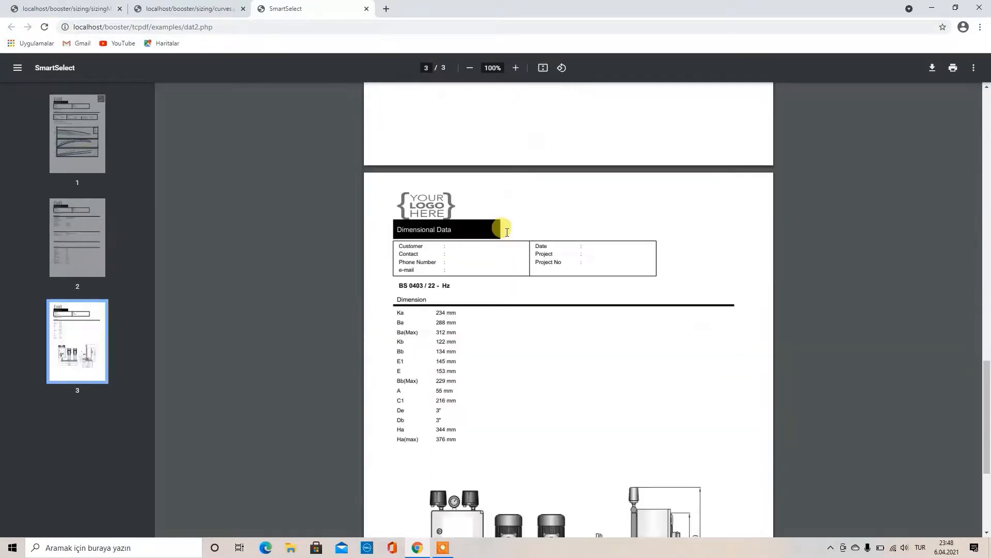
scroll(507, 235, "up", 4)
scroll(506, 236, "up", 20)
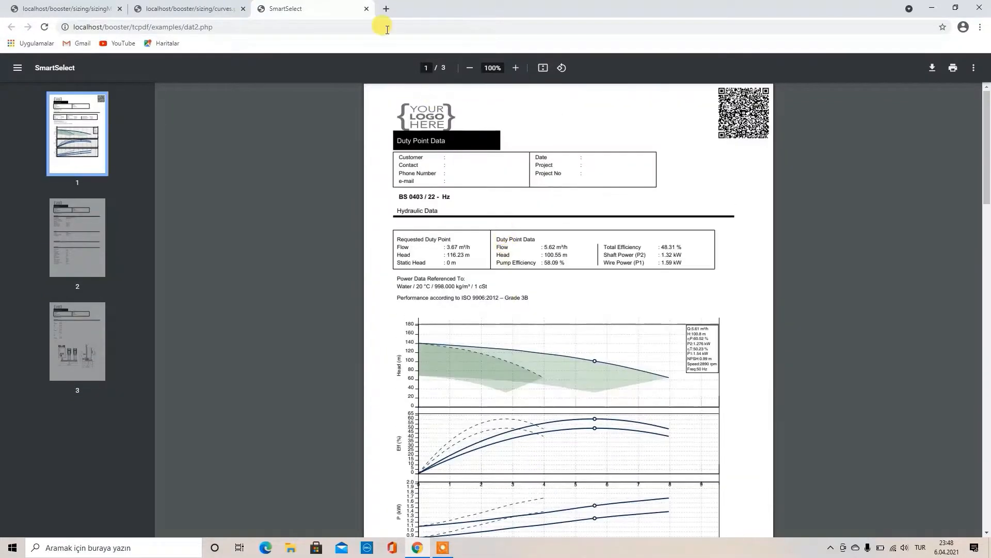
left_click(366, 8)
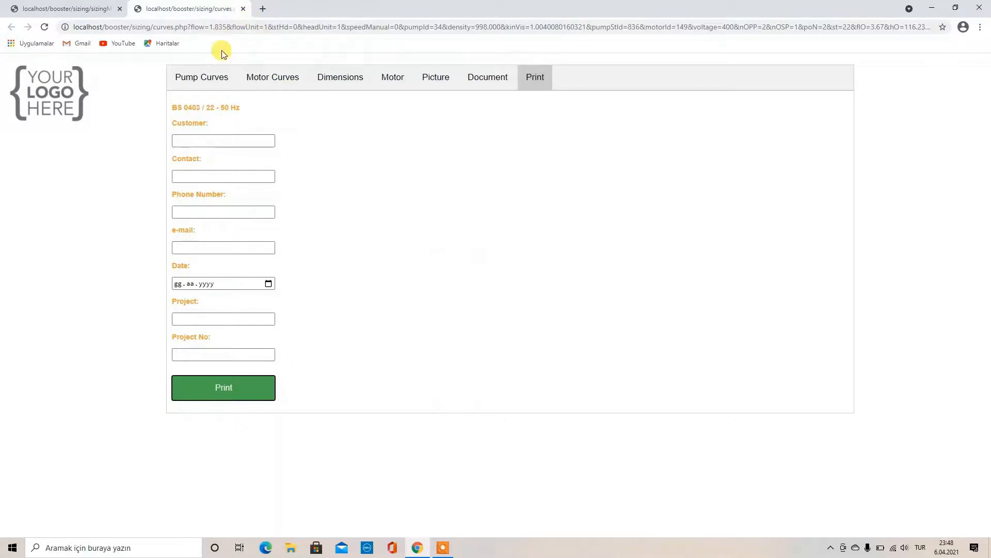
left_click(205, 77)
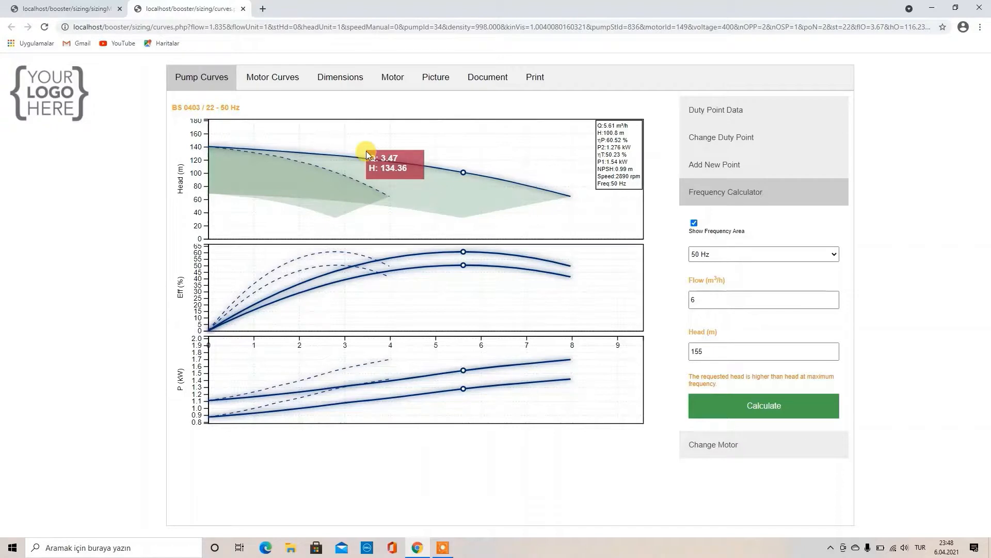
left_click(537, 81)
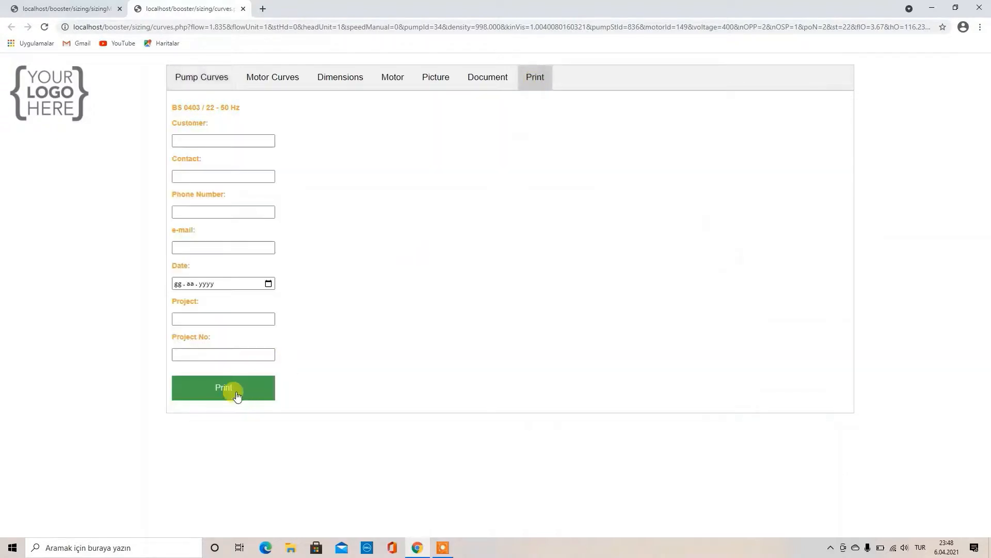
left_click(237, 397)
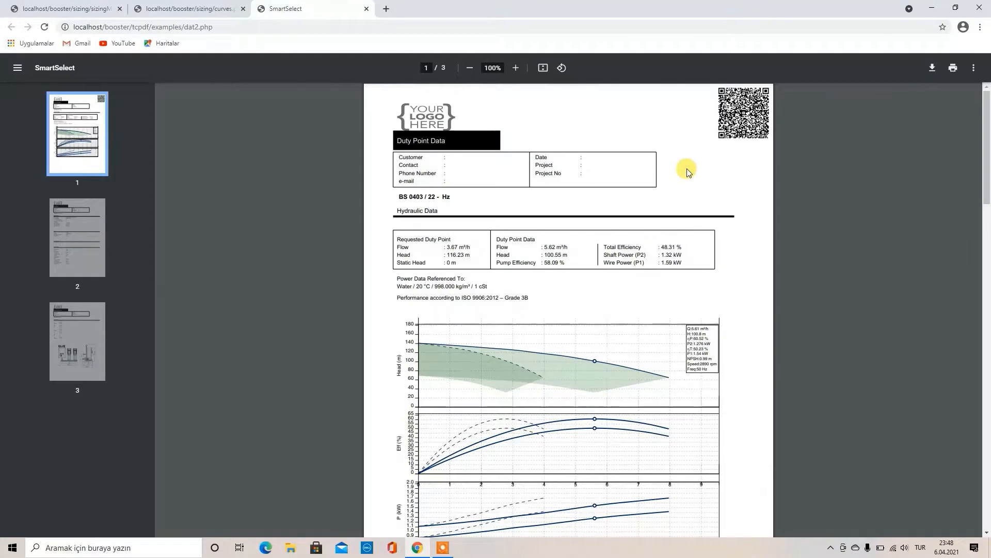
left_click(747, 119)
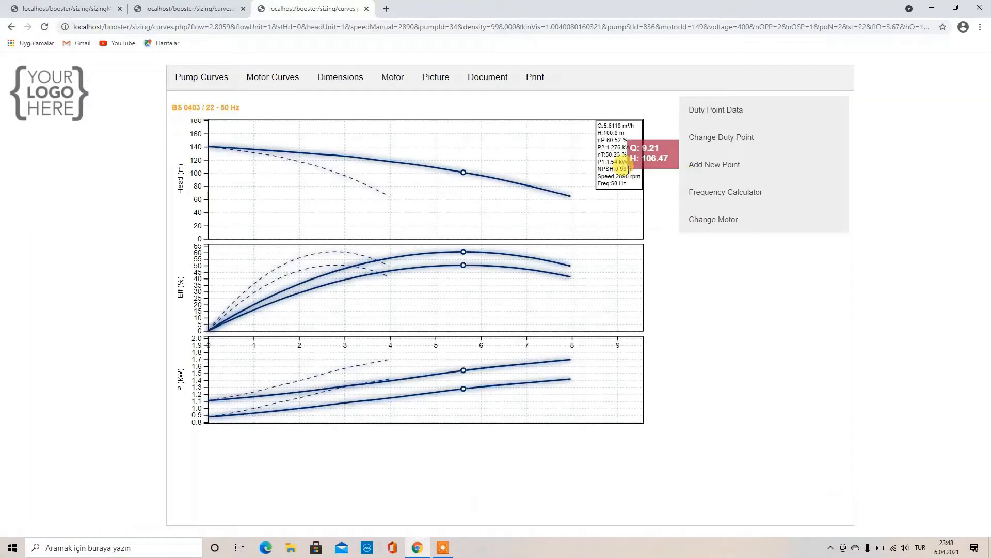
left_click(368, 9)
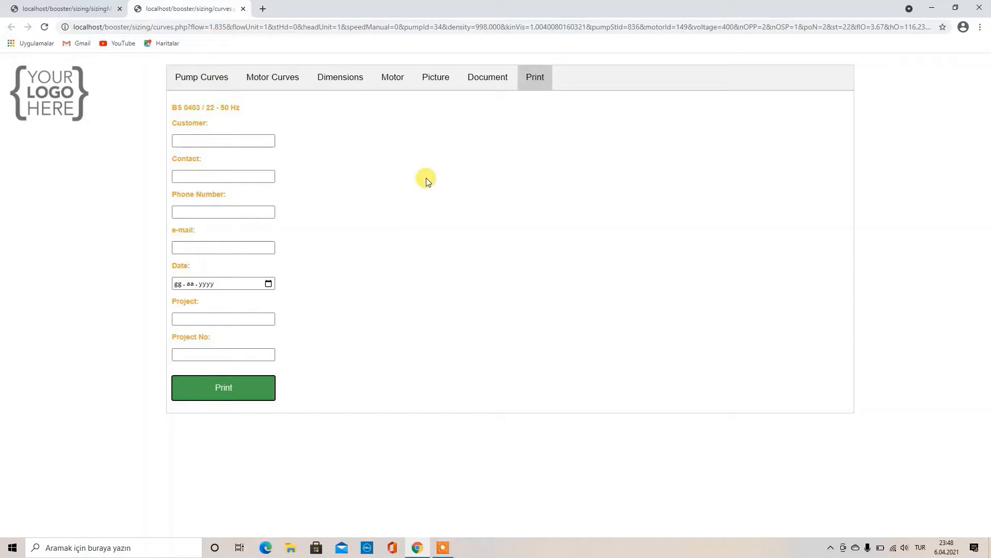
Close the curves page, collapse Advanced Options, and expand then collapse the Fluid section
key("ctrl+w")
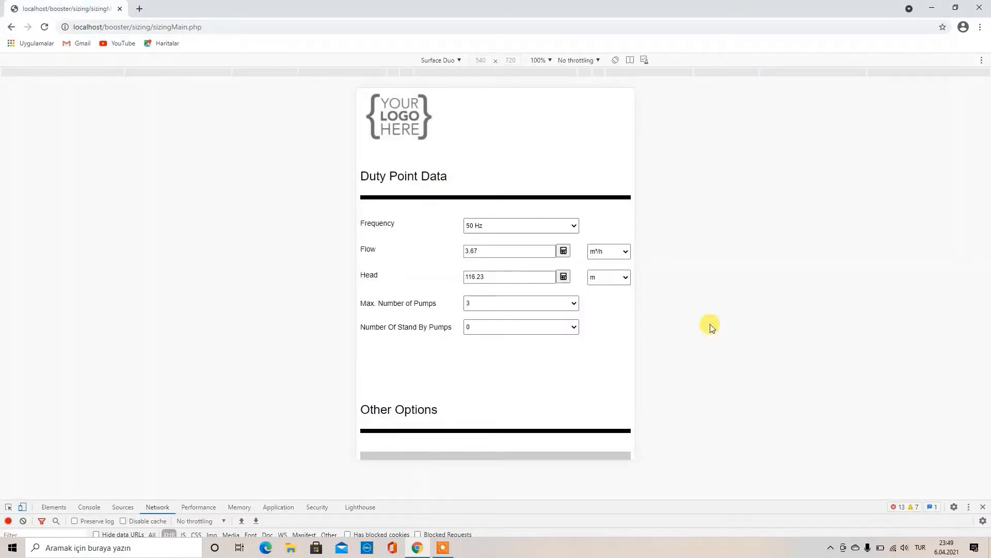
scroll(505, 401, "down", 5)
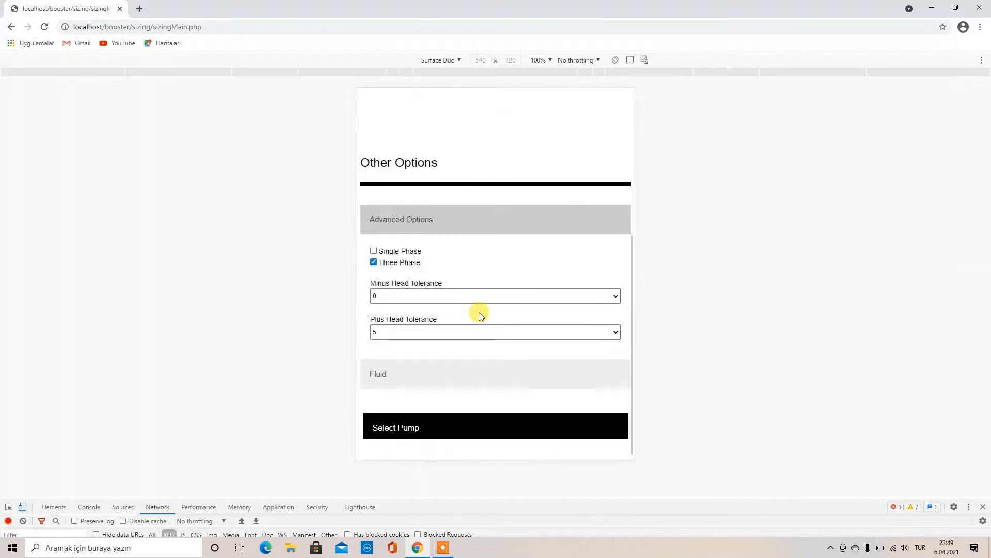
left_click(462, 228)
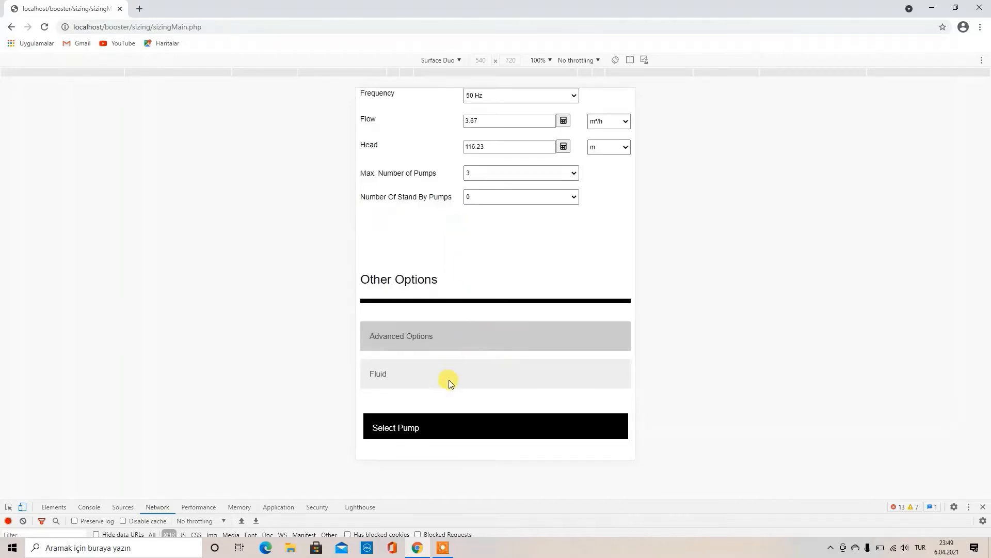
left_click(463, 382)
scroll(465, 371, "down", 3)
left_click(460, 234)
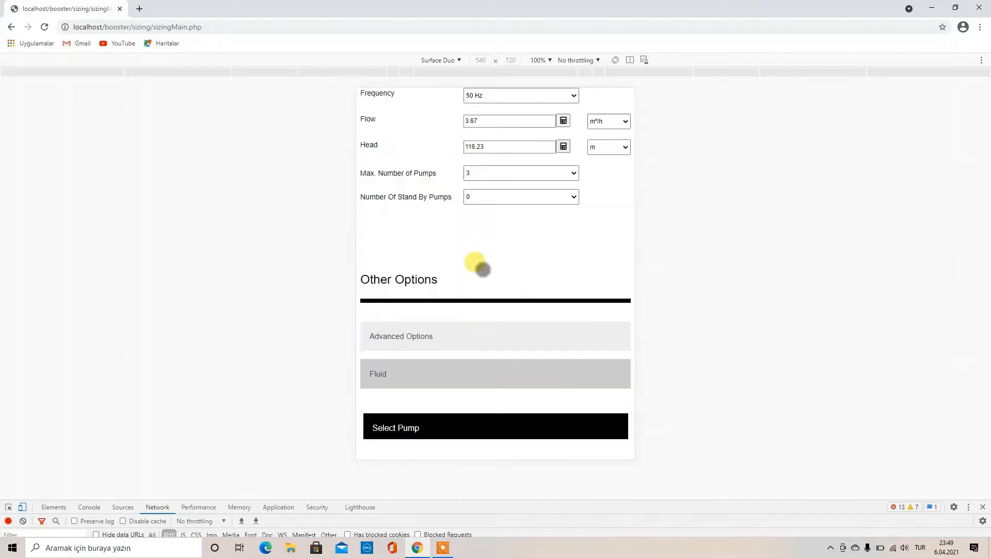
scroll(475, 263, "up", 3)
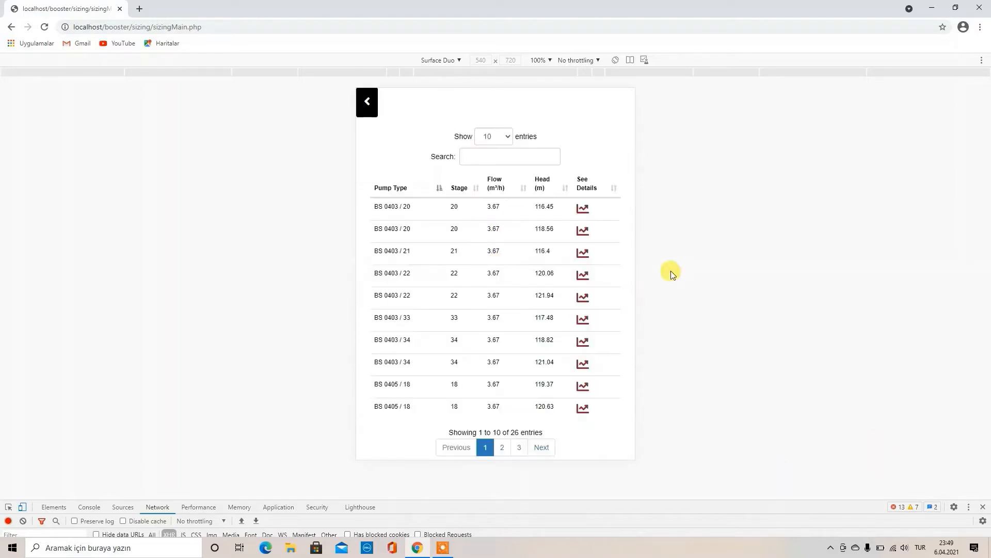
Page through the matching pumps to pages 2 and 3, then back to page 1
left_click(502, 448)
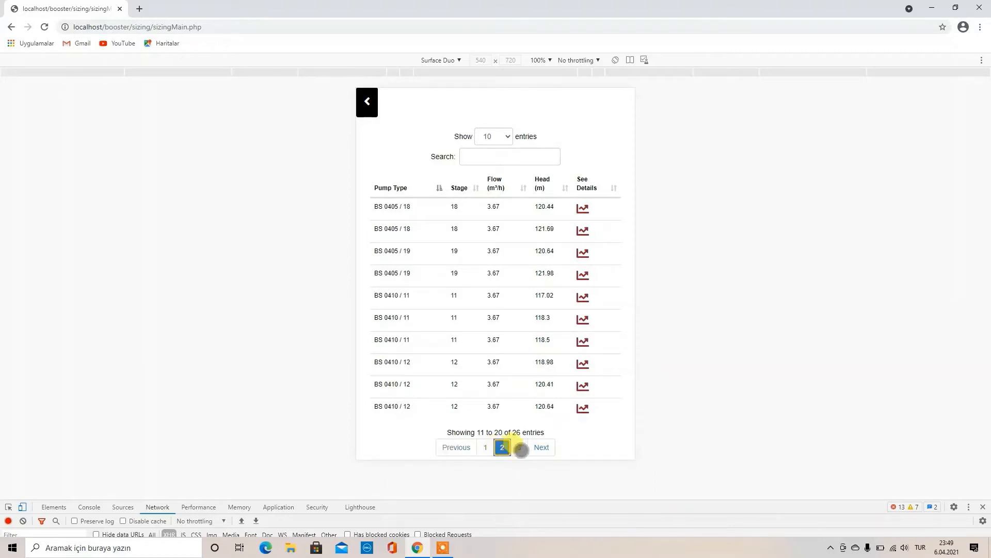
left_click(520, 448)
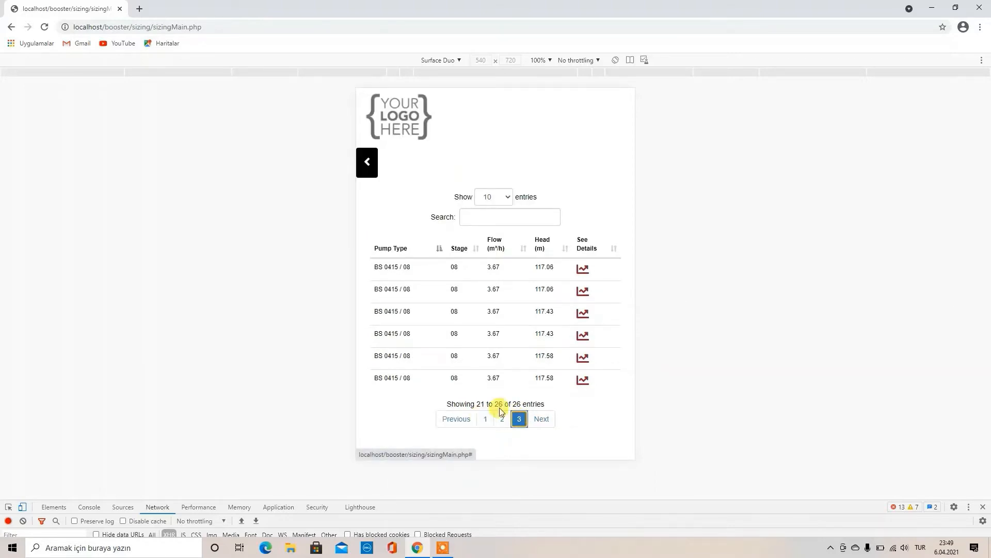
left_click(485, 418)
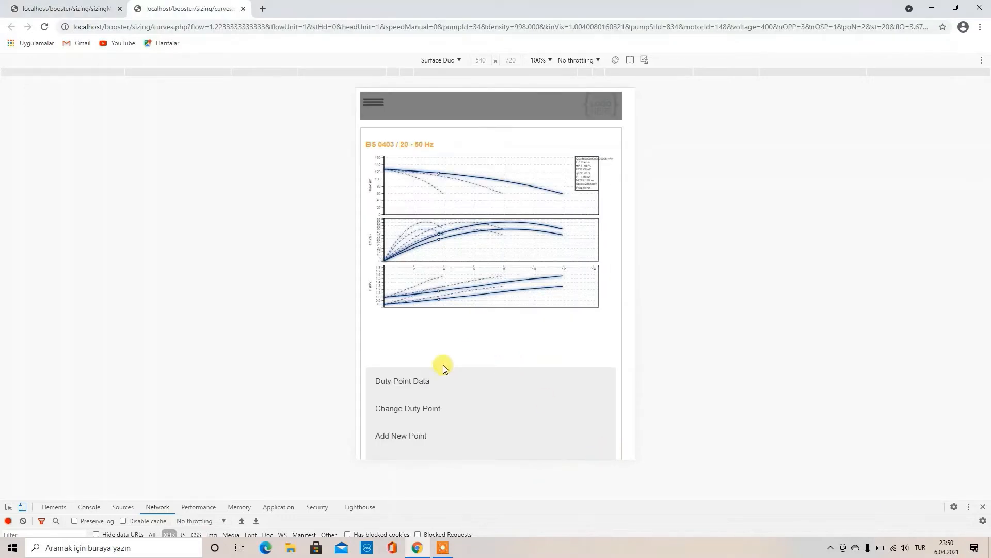
View the Motor Curves and Dimensions pages for BS 0403 / 20 in the mobile layout
left_click(373, 104)
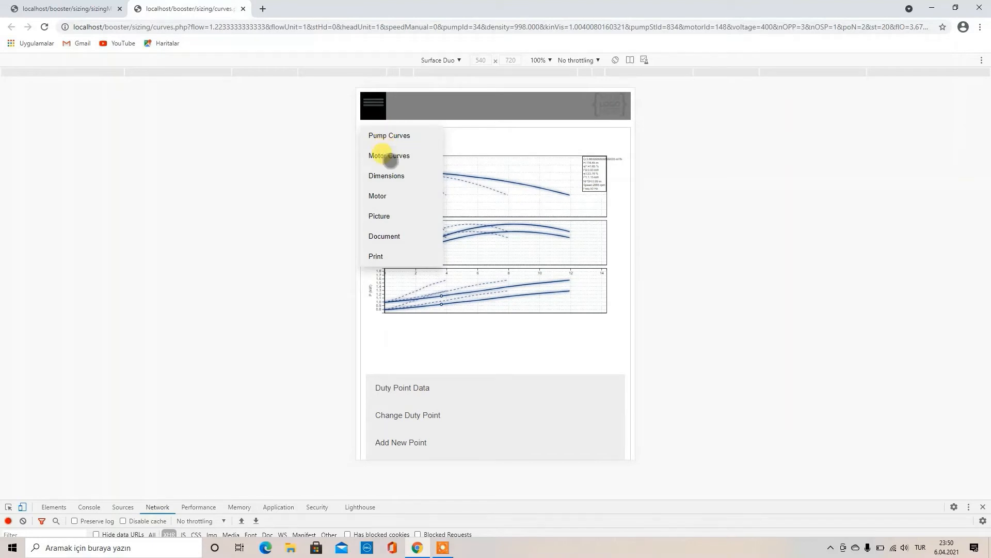
left_click(389, 156)
left_click(374, 103)
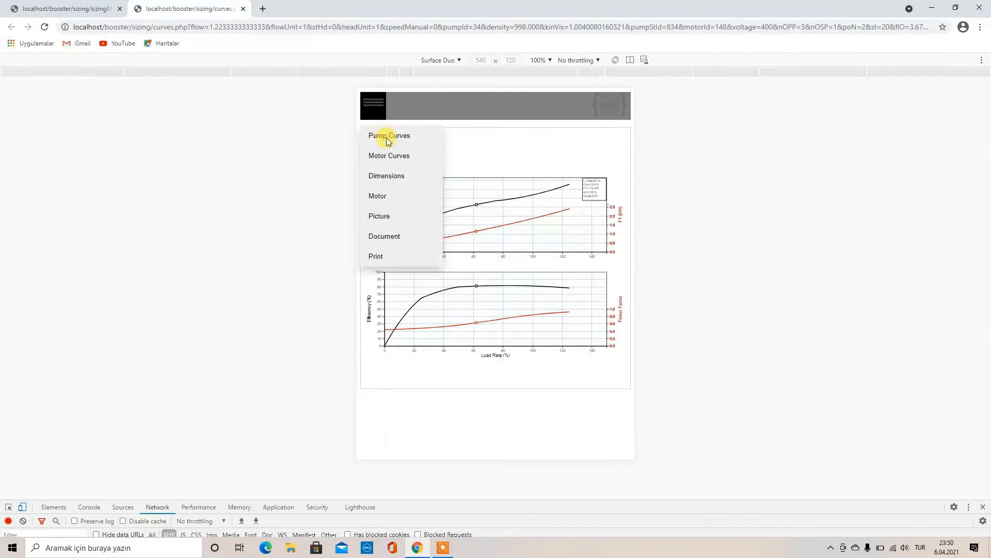
left_click(391, 176)
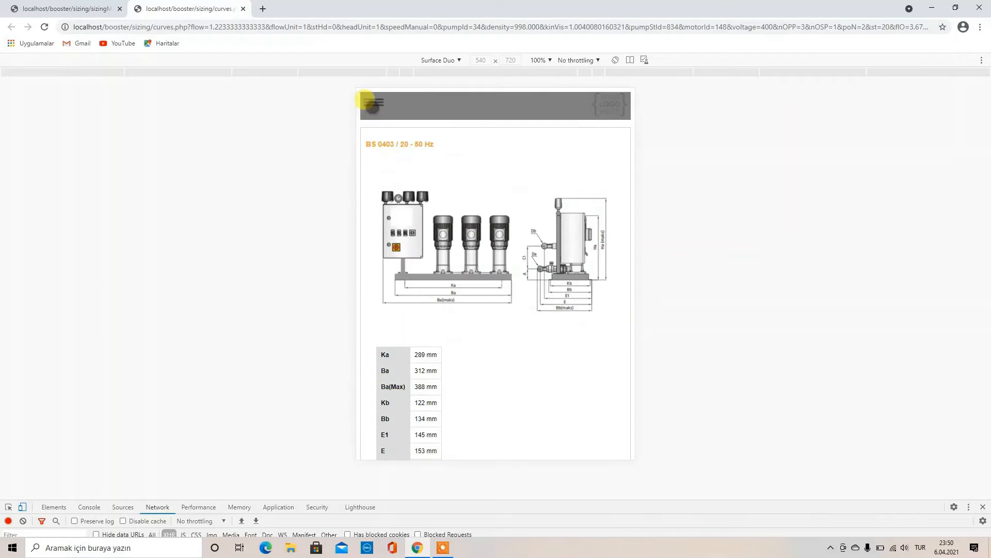
View the motor data (IP 55 SEM motor, 400 V), then the pump's Picture page
left_click(373, 102)
left_click(395, 218)
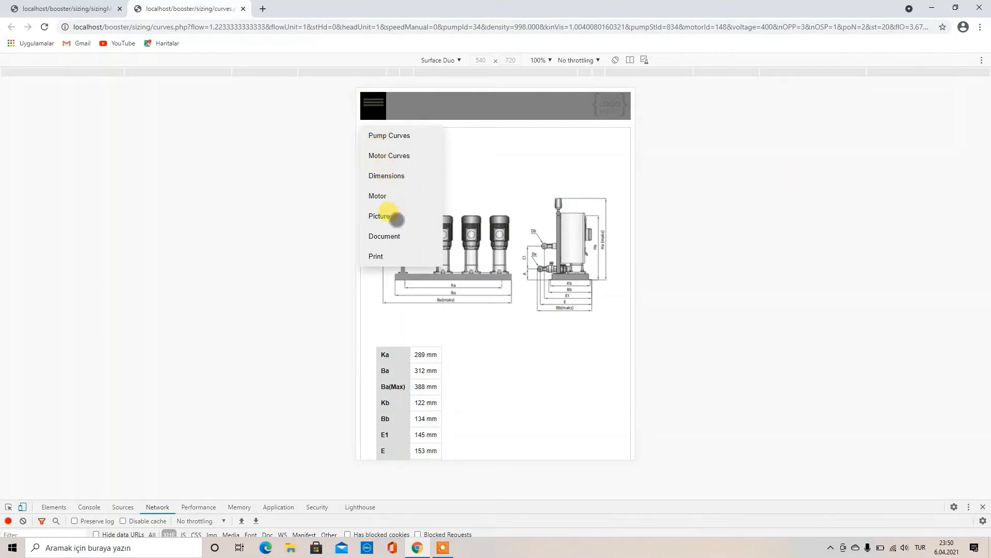
left_click(383, 197)
left_click(373, 101)
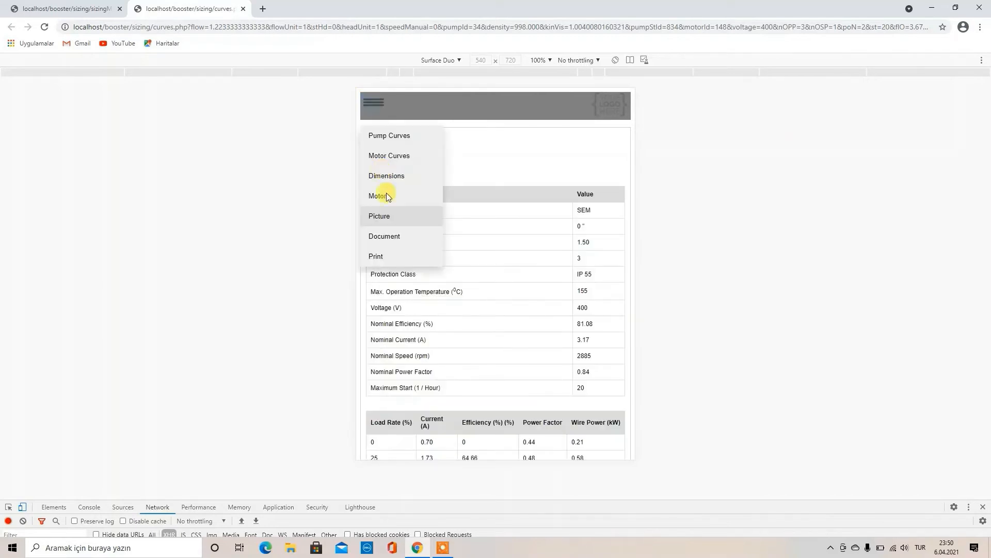
left_click(398, 217)
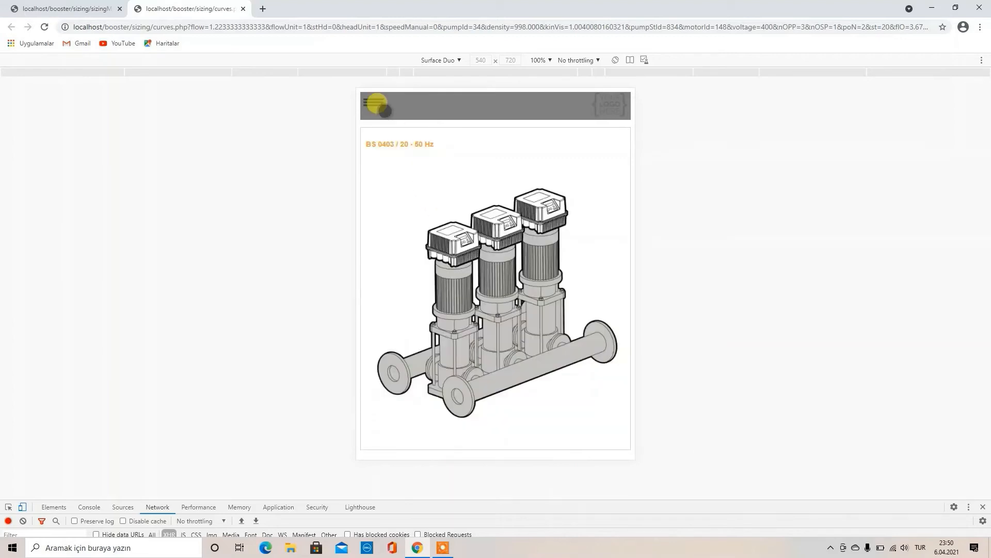